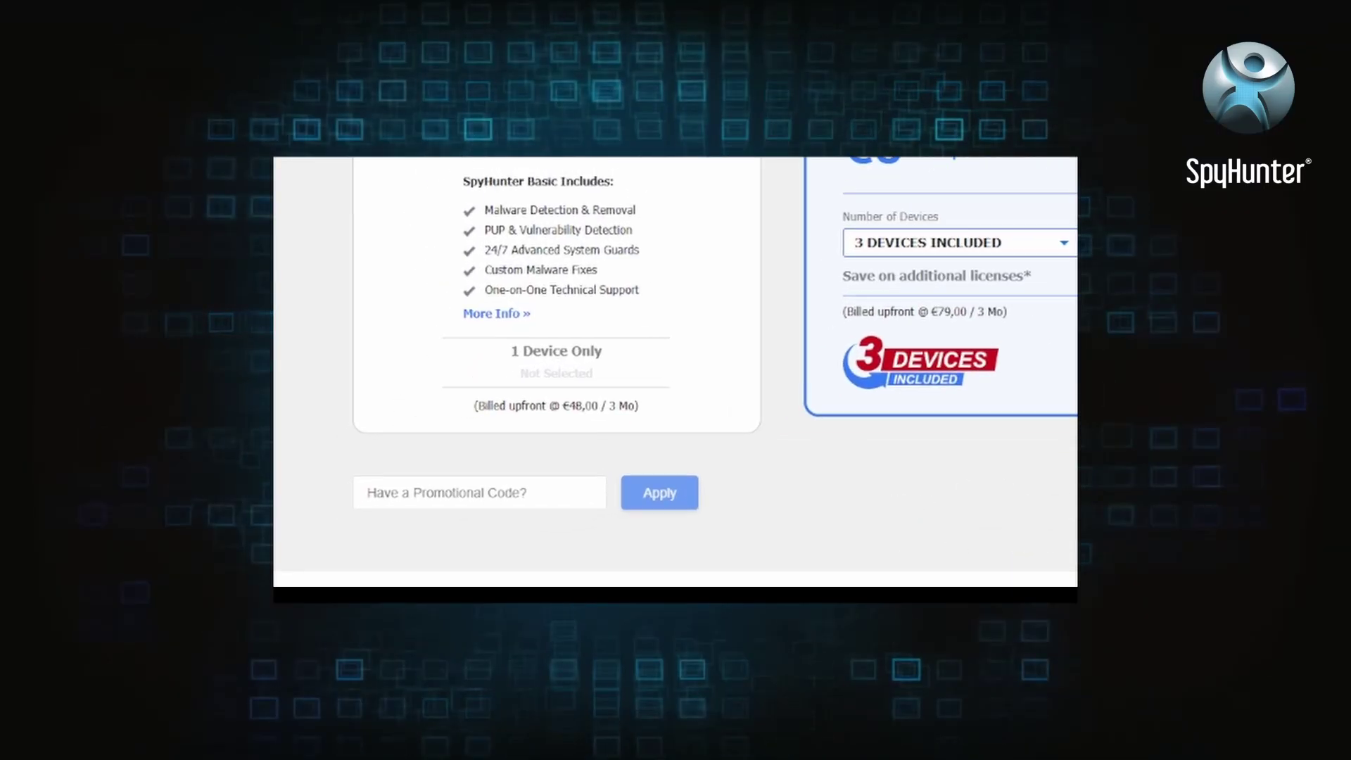
Save and install the SpyHunter 5 installer, then use BUY! to reach the account-activation prompt.
type("HT")
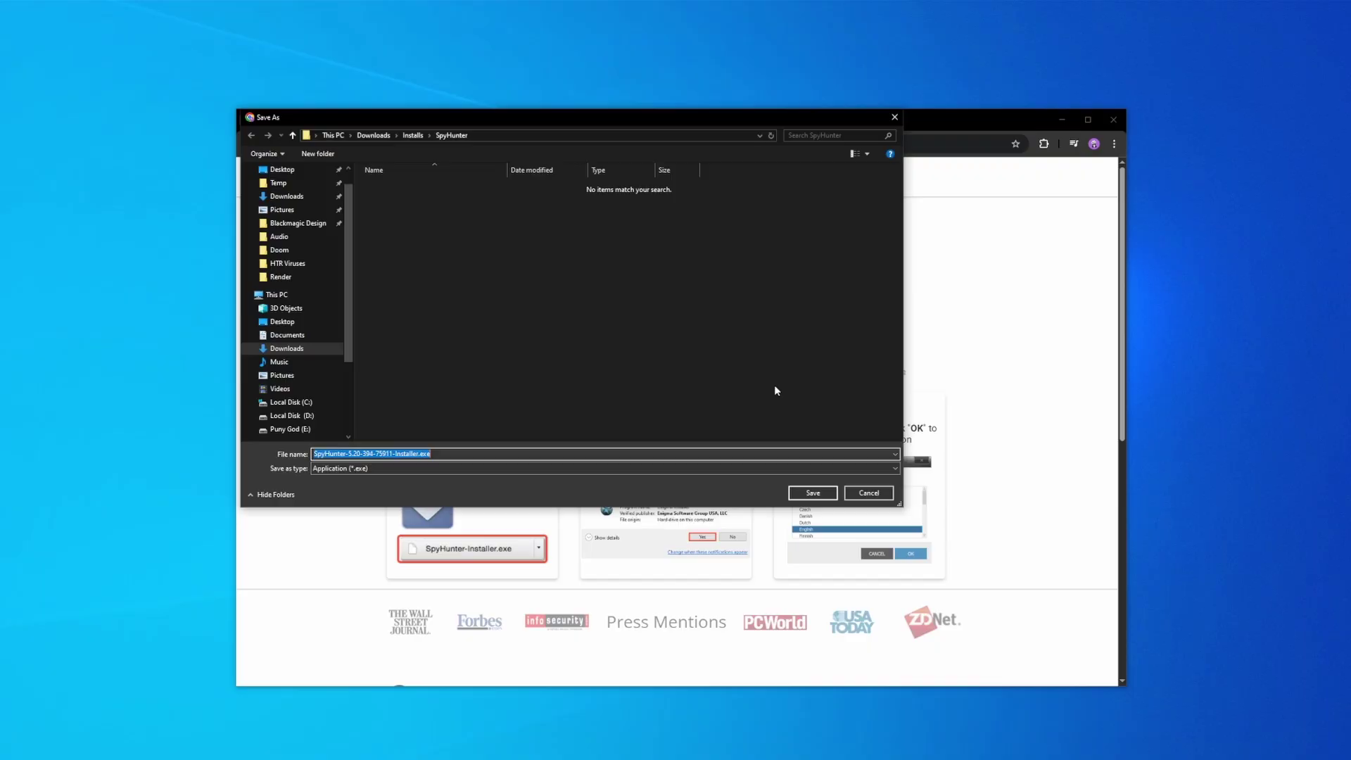
left_click(827, 493)
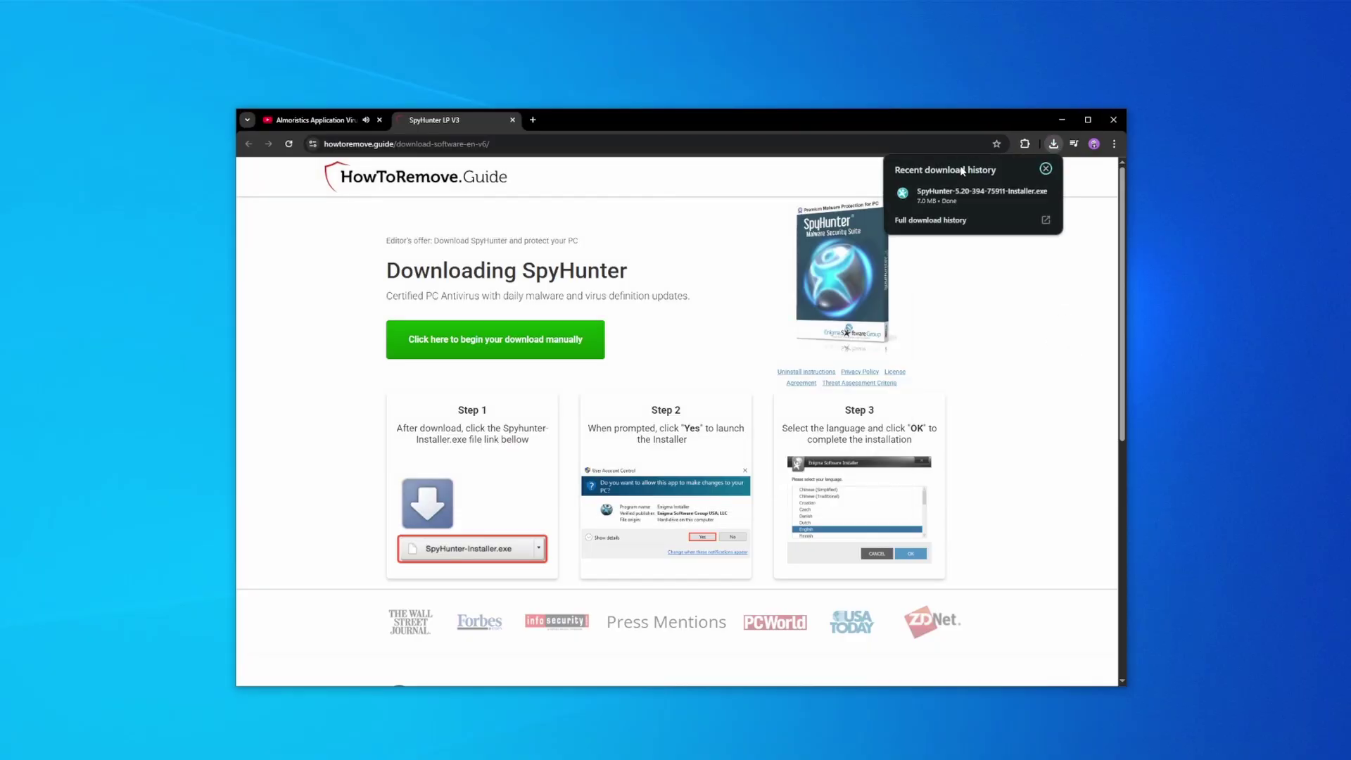
left_click(820, 488)
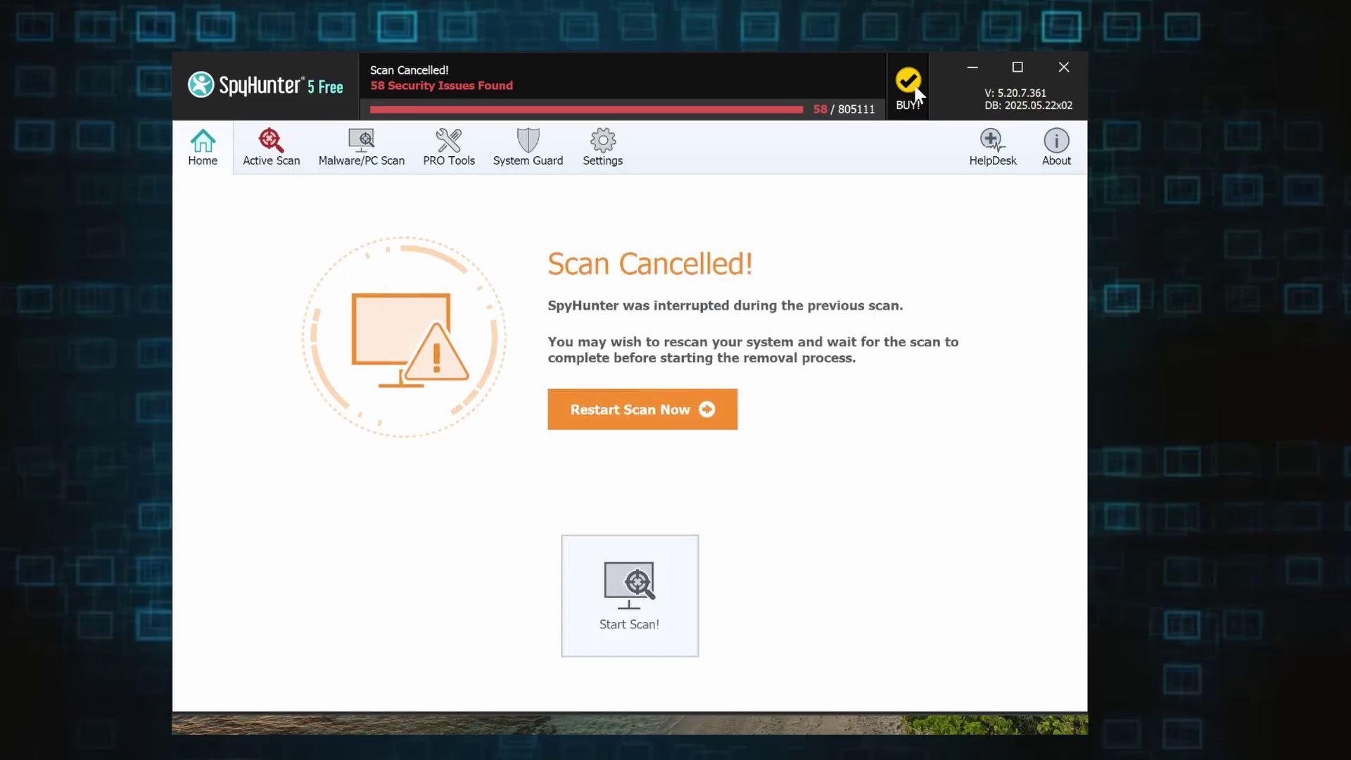
left_click(915, 90)
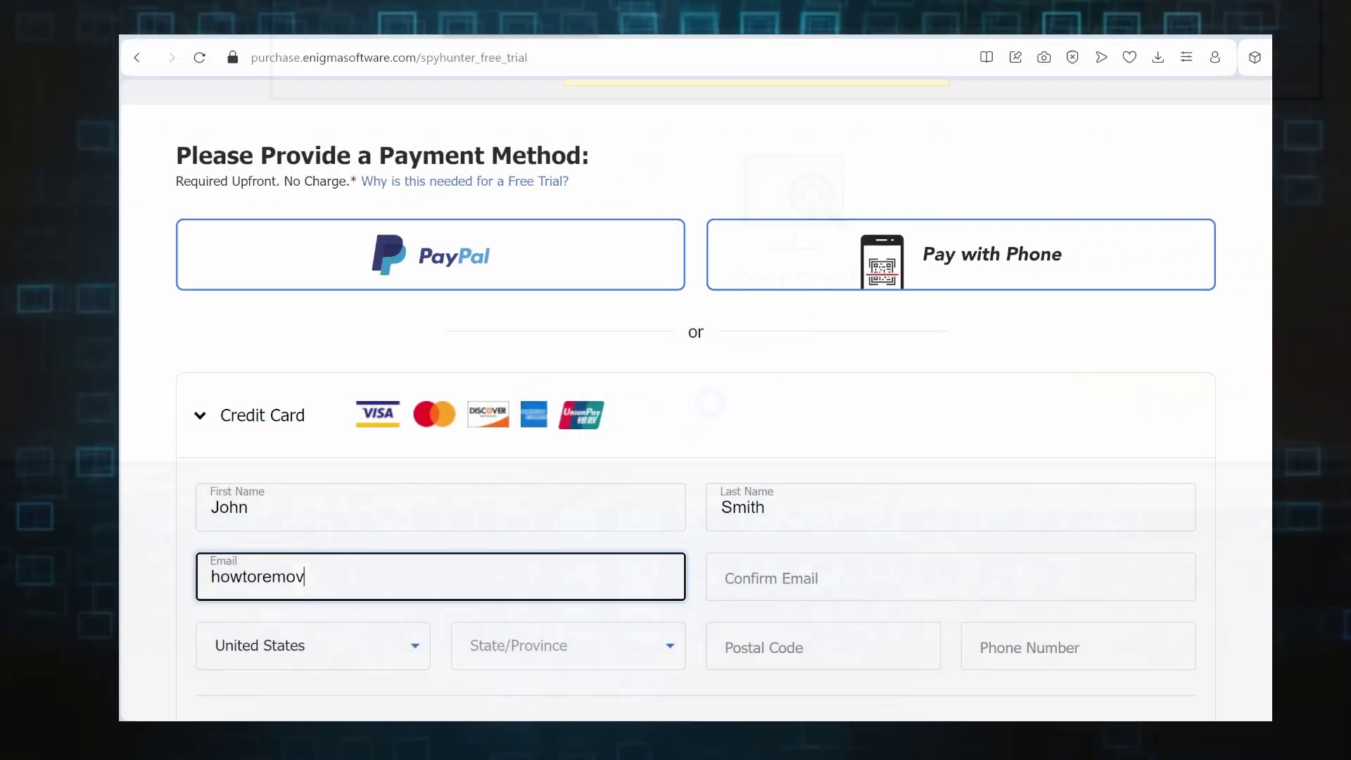
type("e")
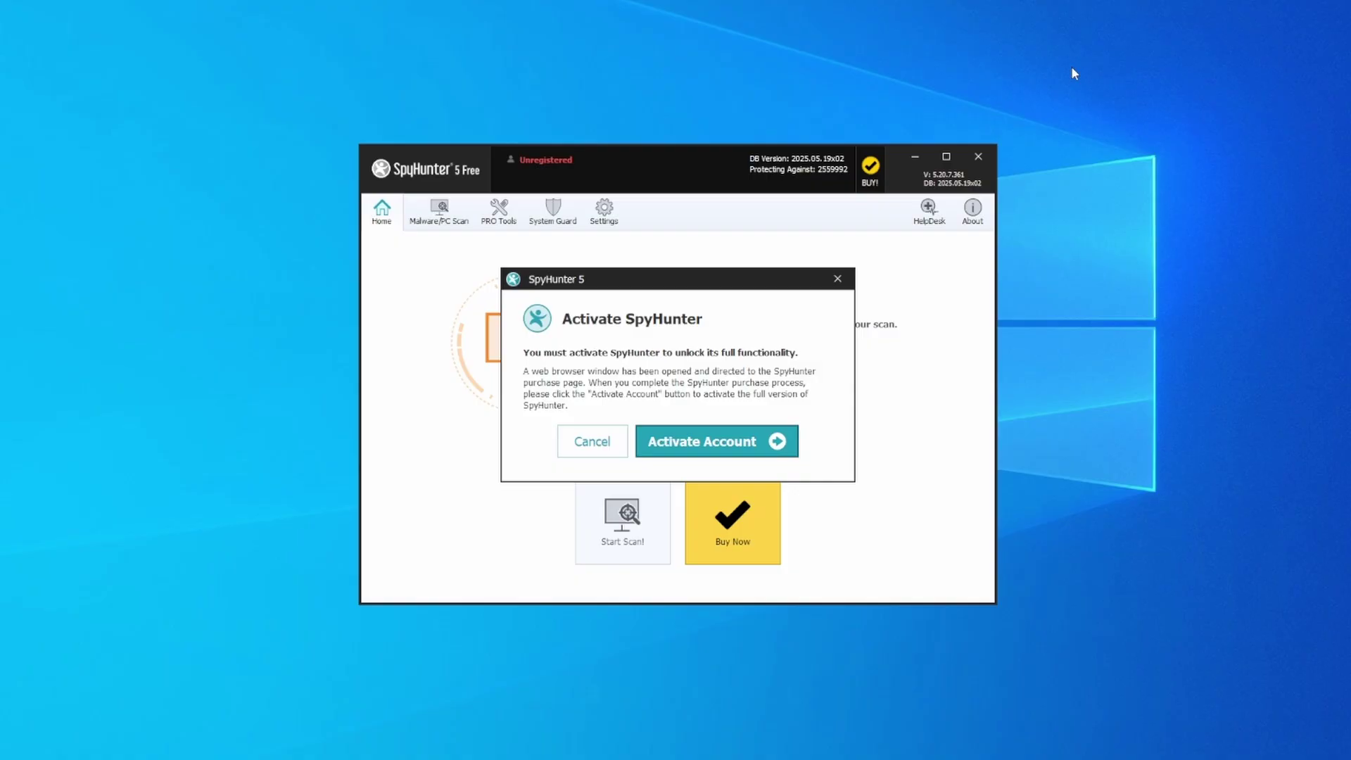
Activate the purchased account, apply the 15% promo code, and scroll to the payment method section.
left_click(708, 449)
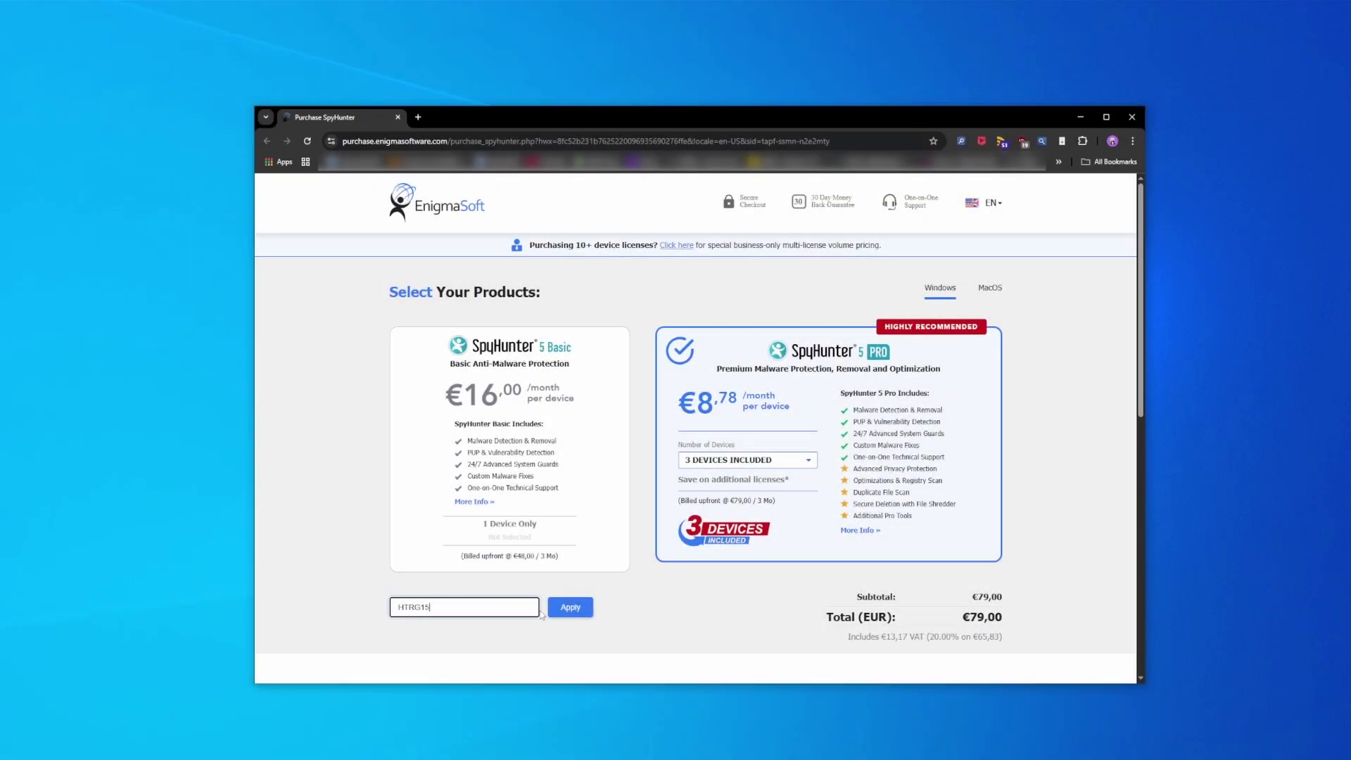
left_click(559, 608)
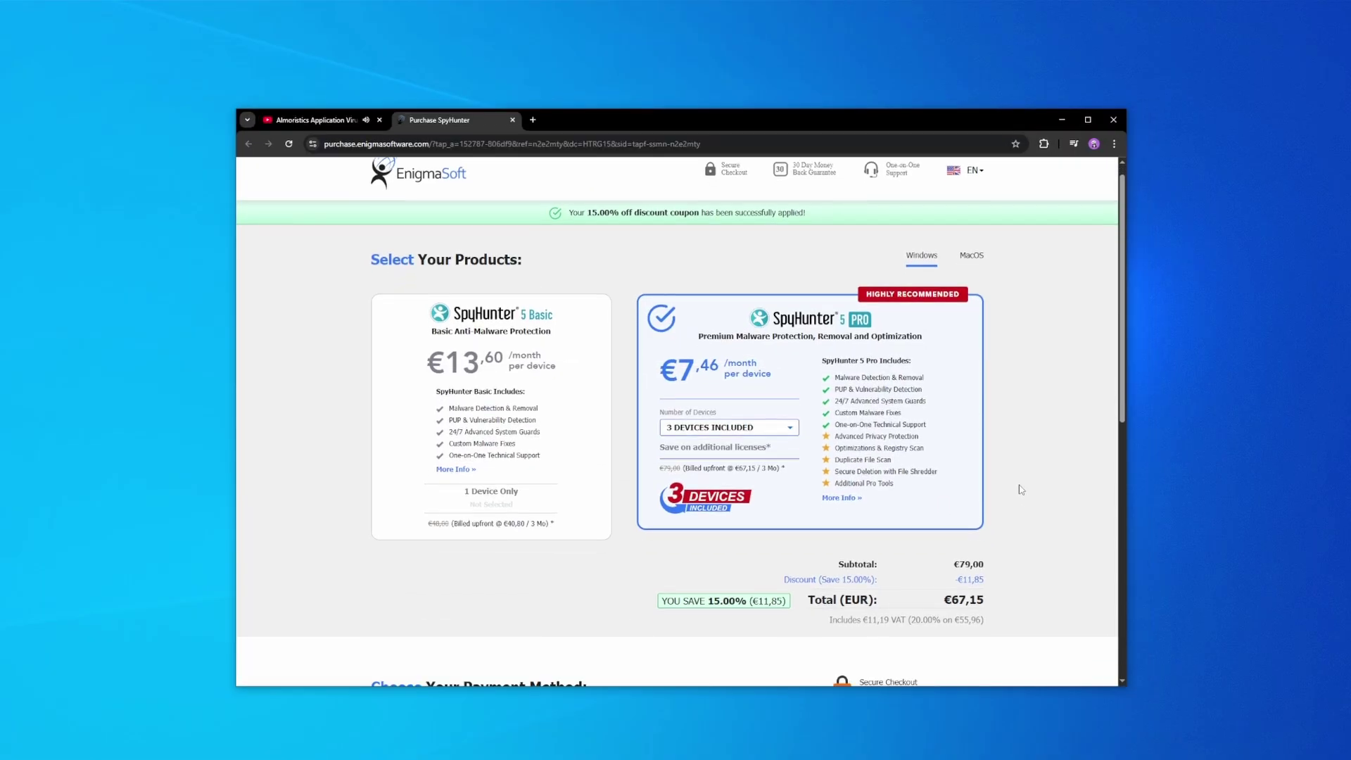
scroll(1020, 485, "down", 3)
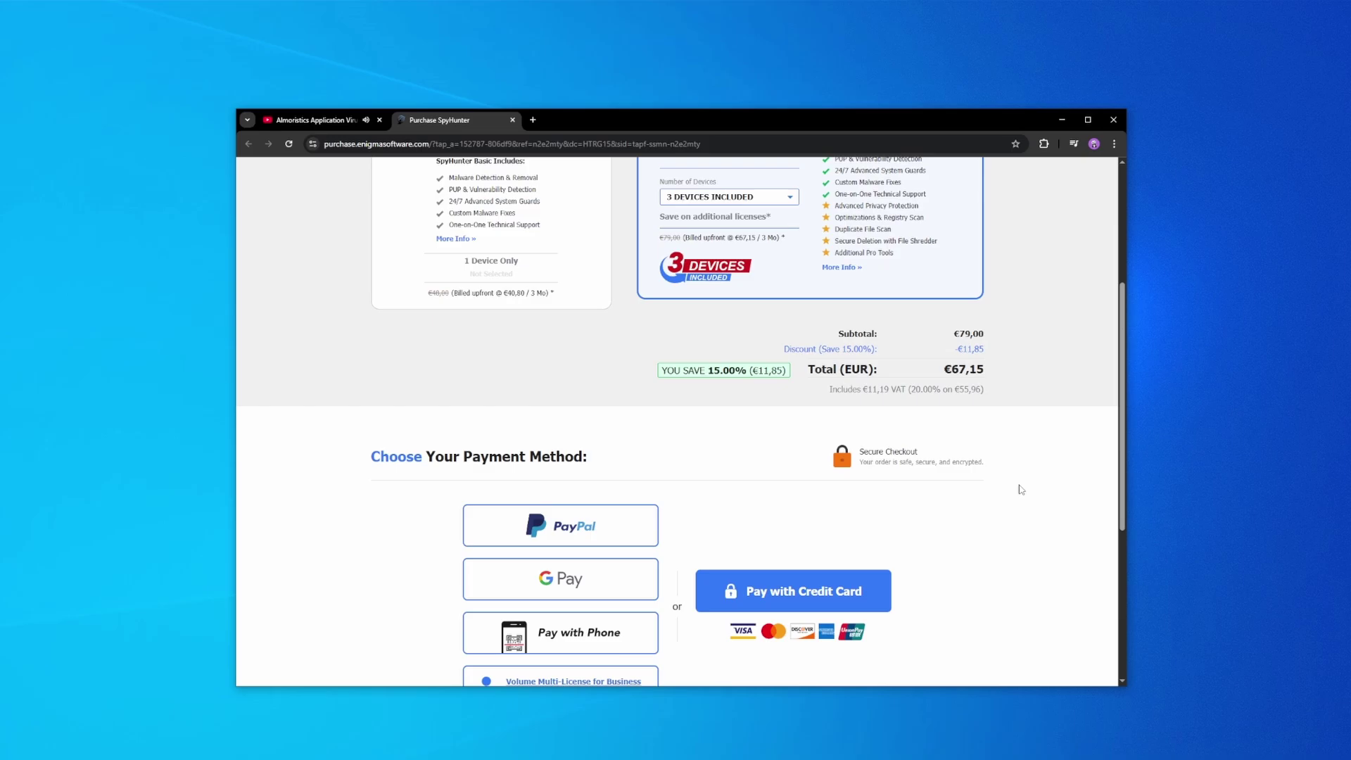
scroll(1021, 489, "down", 2)
scroll(1020, 489, "down", 1)
scroll(1021, 489, "down", 2)
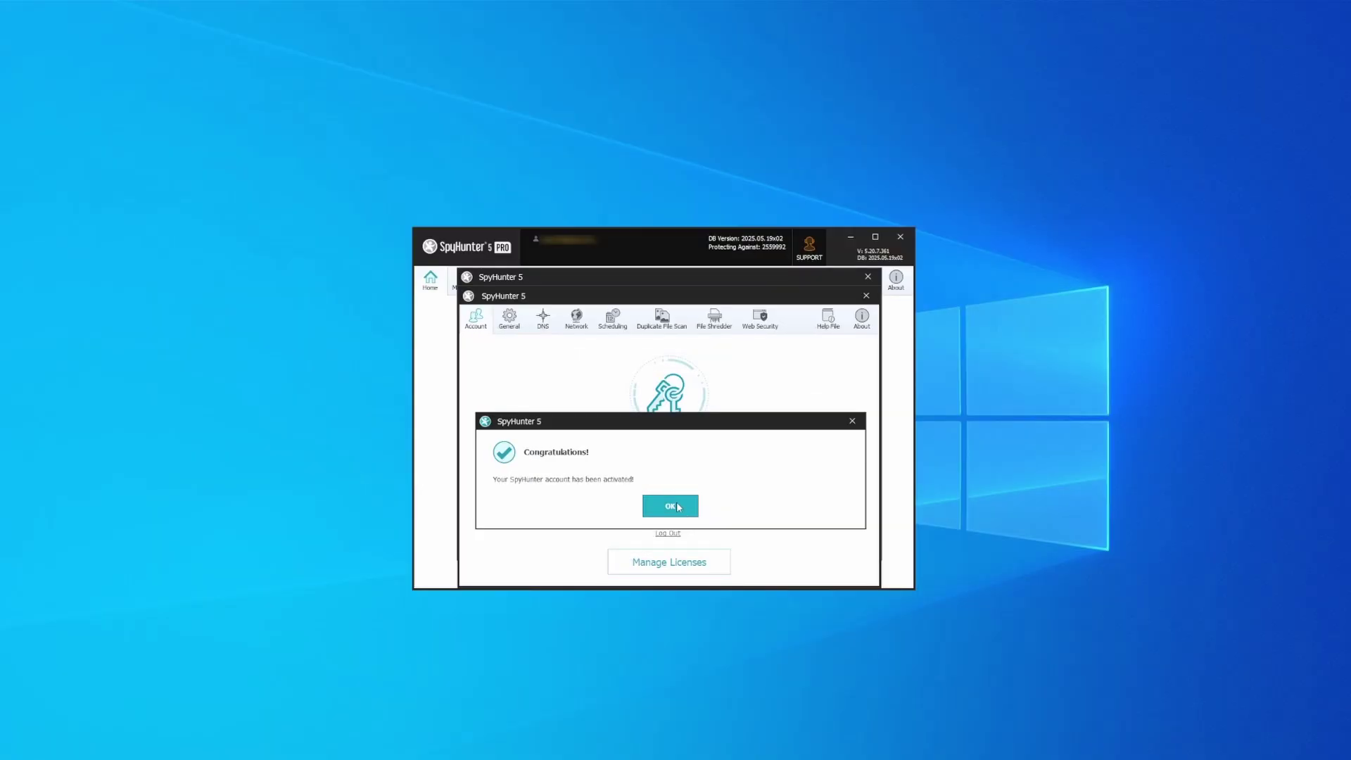
Run a full SpyHunter scan, select all detected objects, and remove them.
left_click(677, 506)
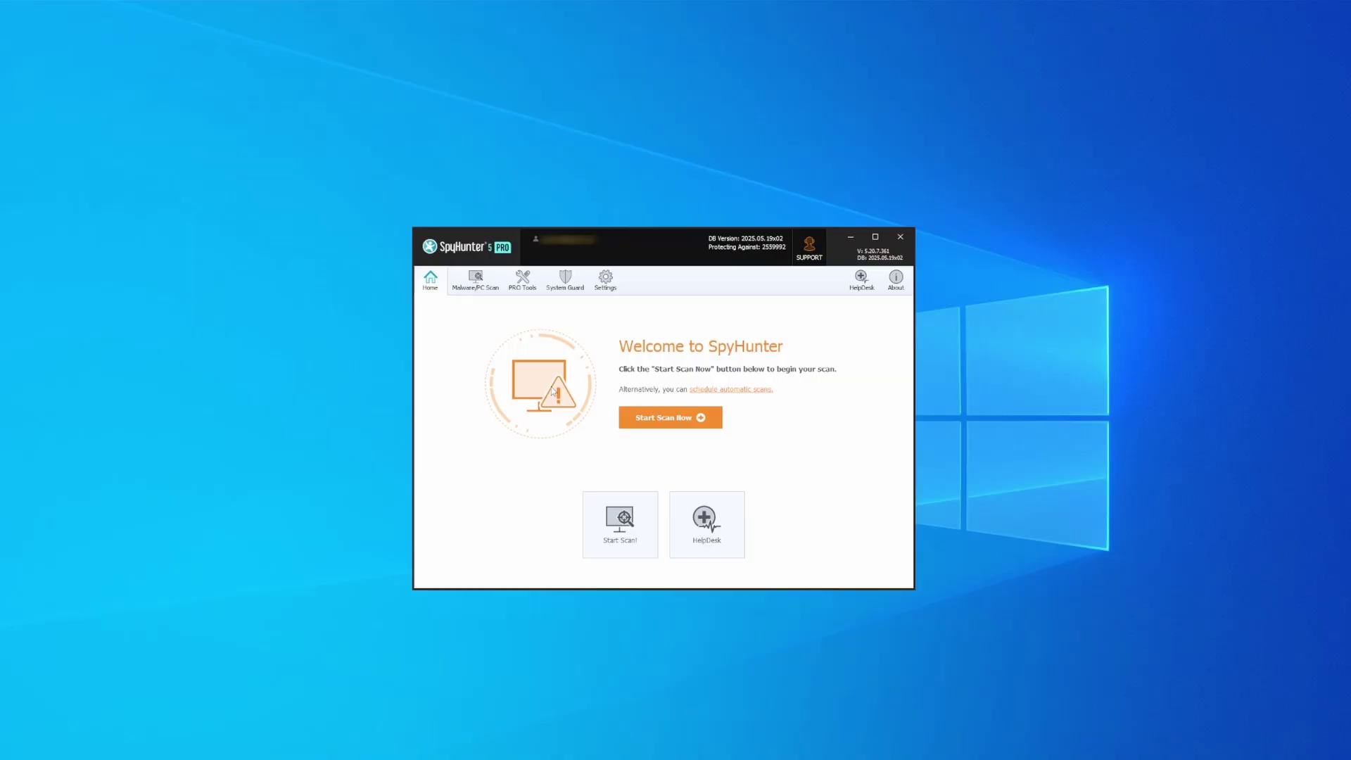
left_click(672, 421)
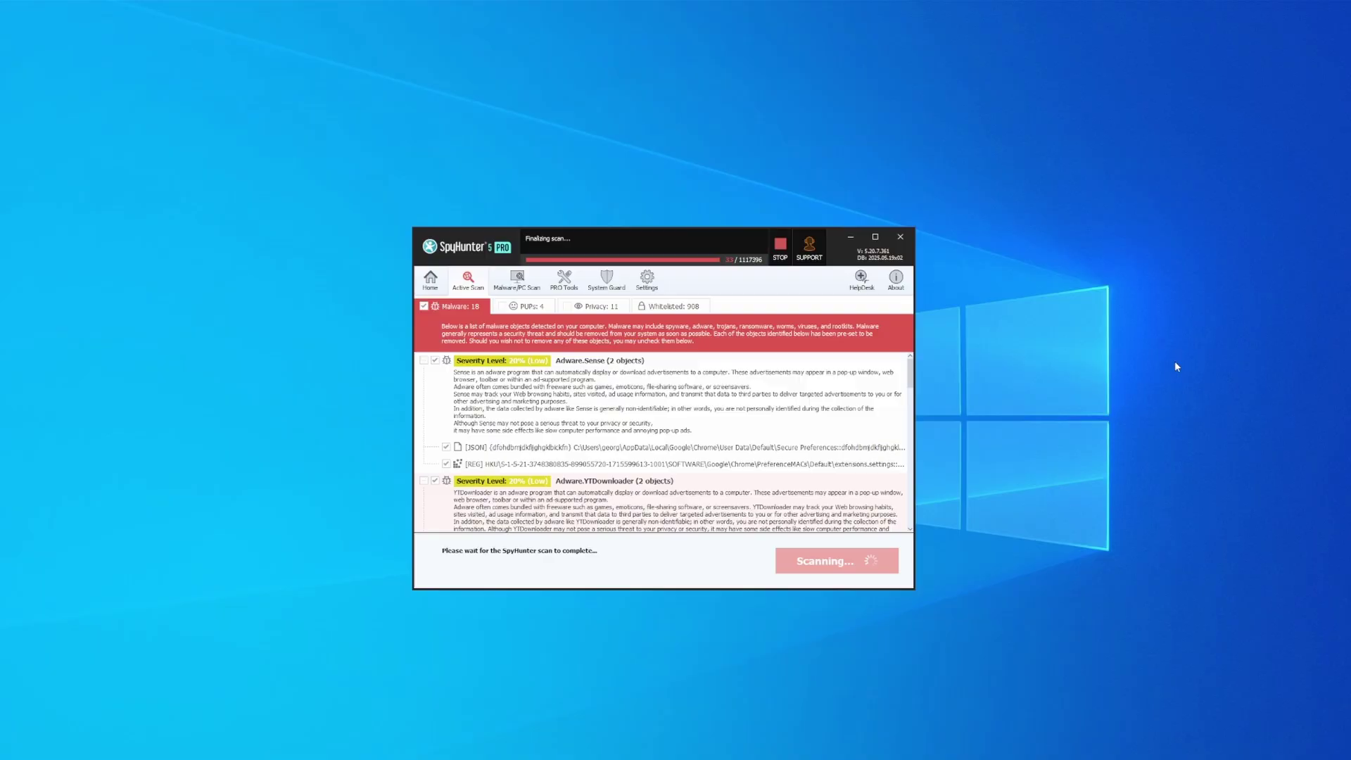
left_click(826, 561)
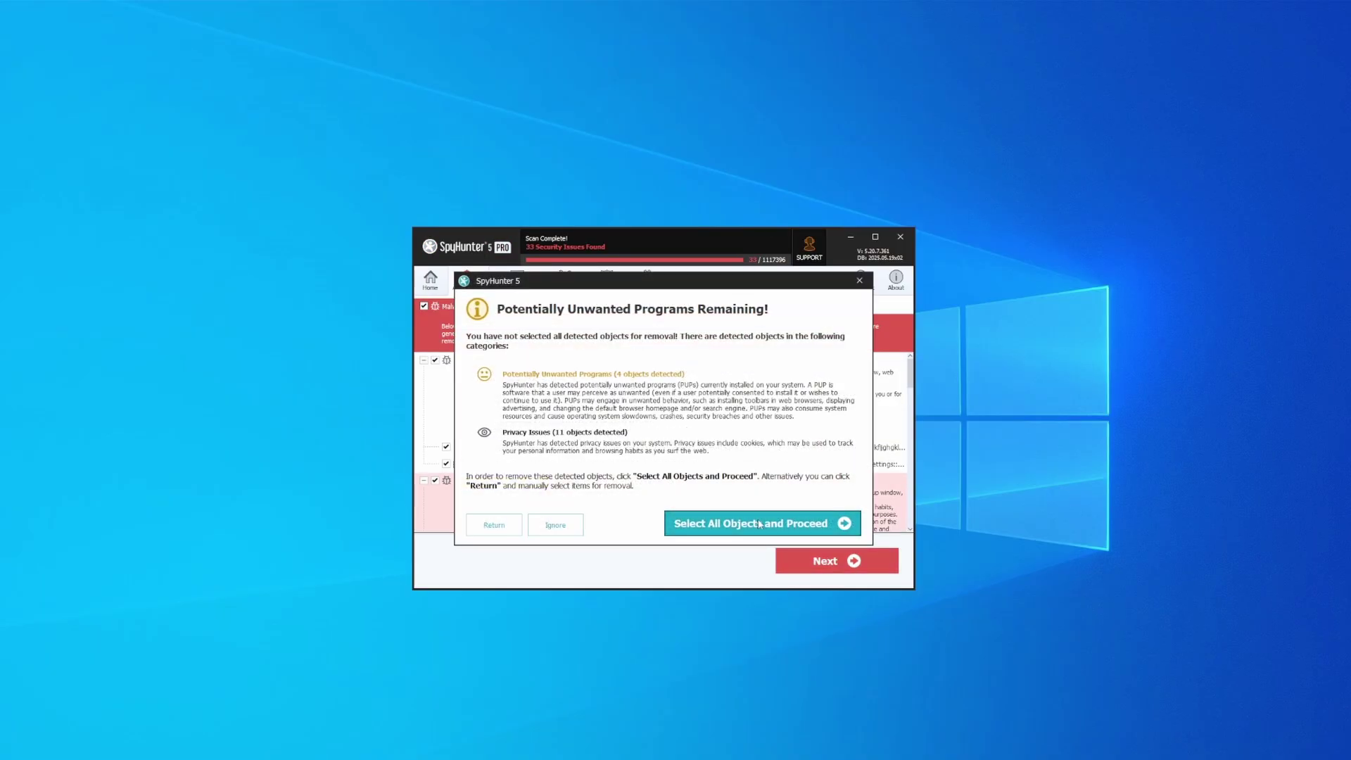
left_click(760, 524)
left_click(851, 567)
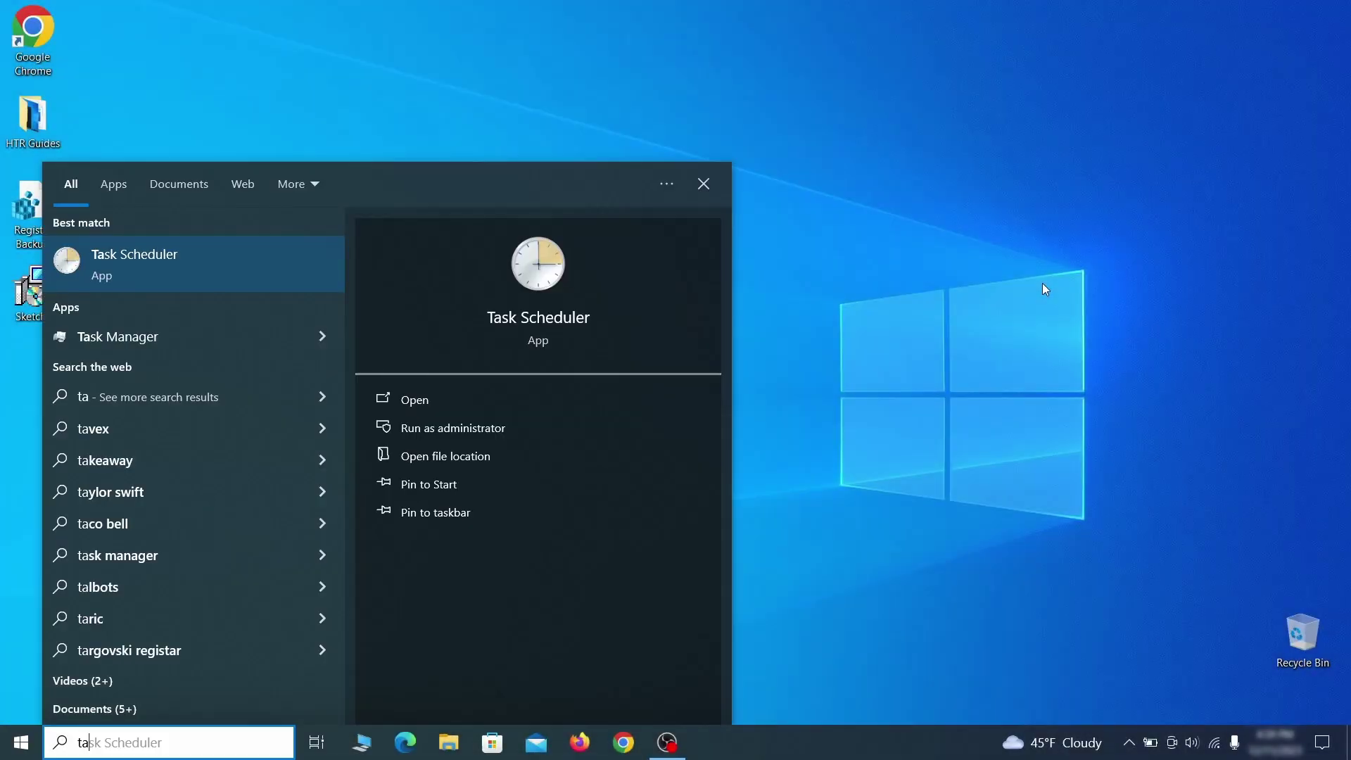
In Task Scheduler, inspect Sketchy Task's triggers and actions, then delete the Example Malware App task.
type("sk schedul")
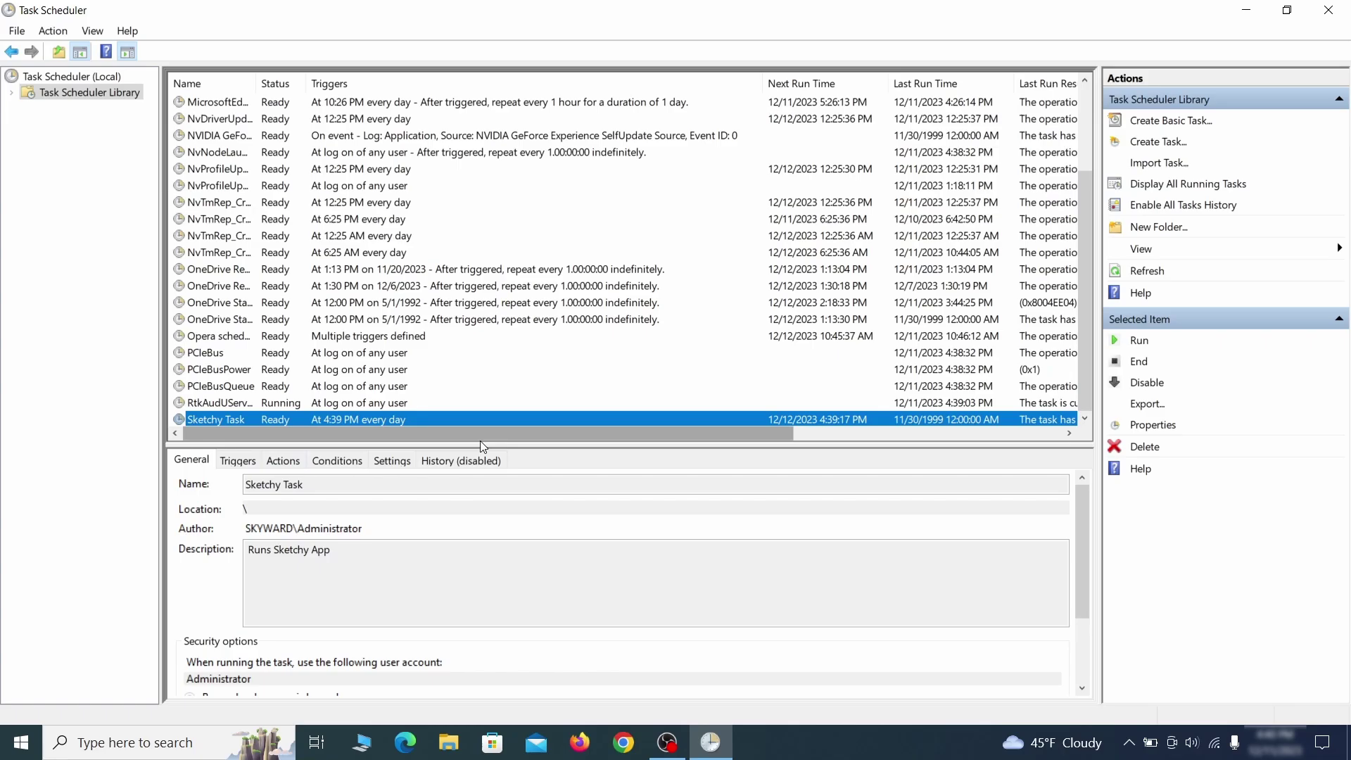
right_click(394, 418)
left_click(450, 507)
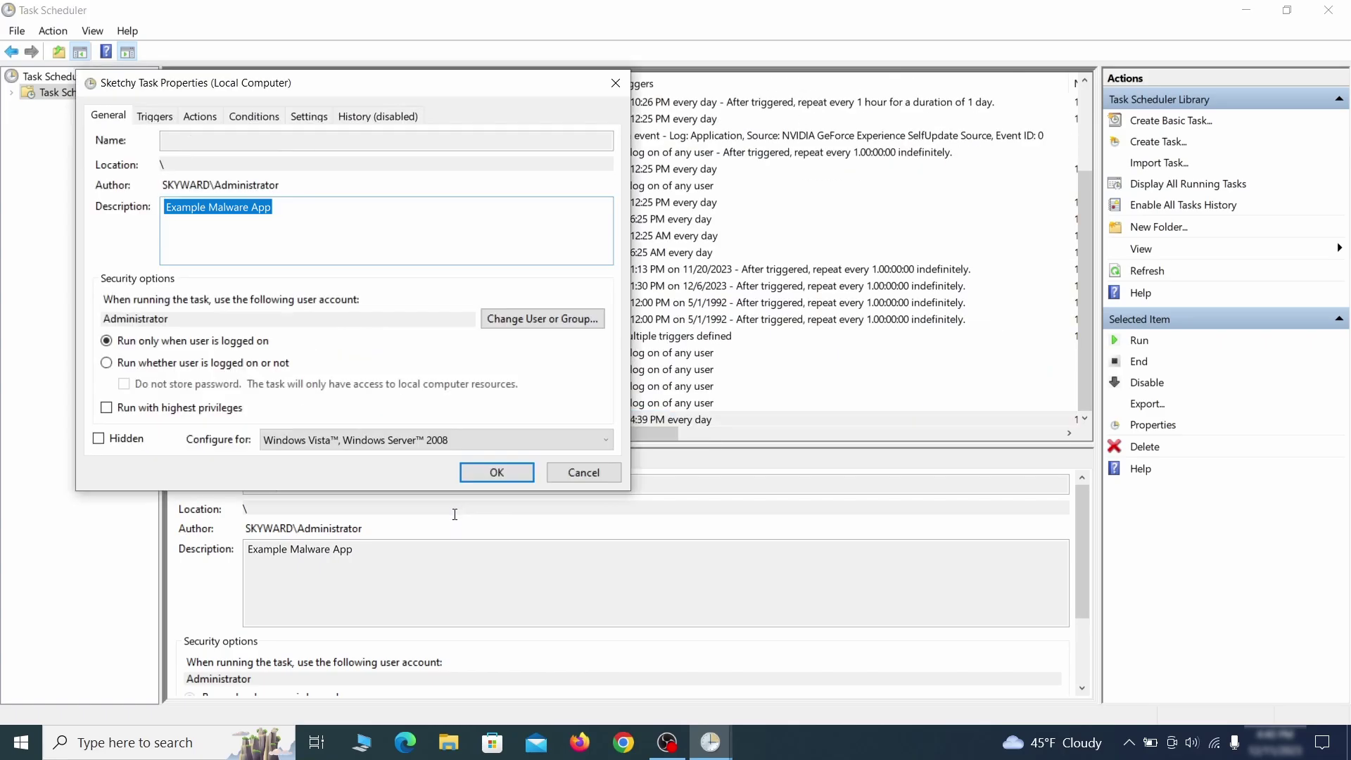
left_click(154, 117)
left_click(199, 116)
left_click(496, 472)
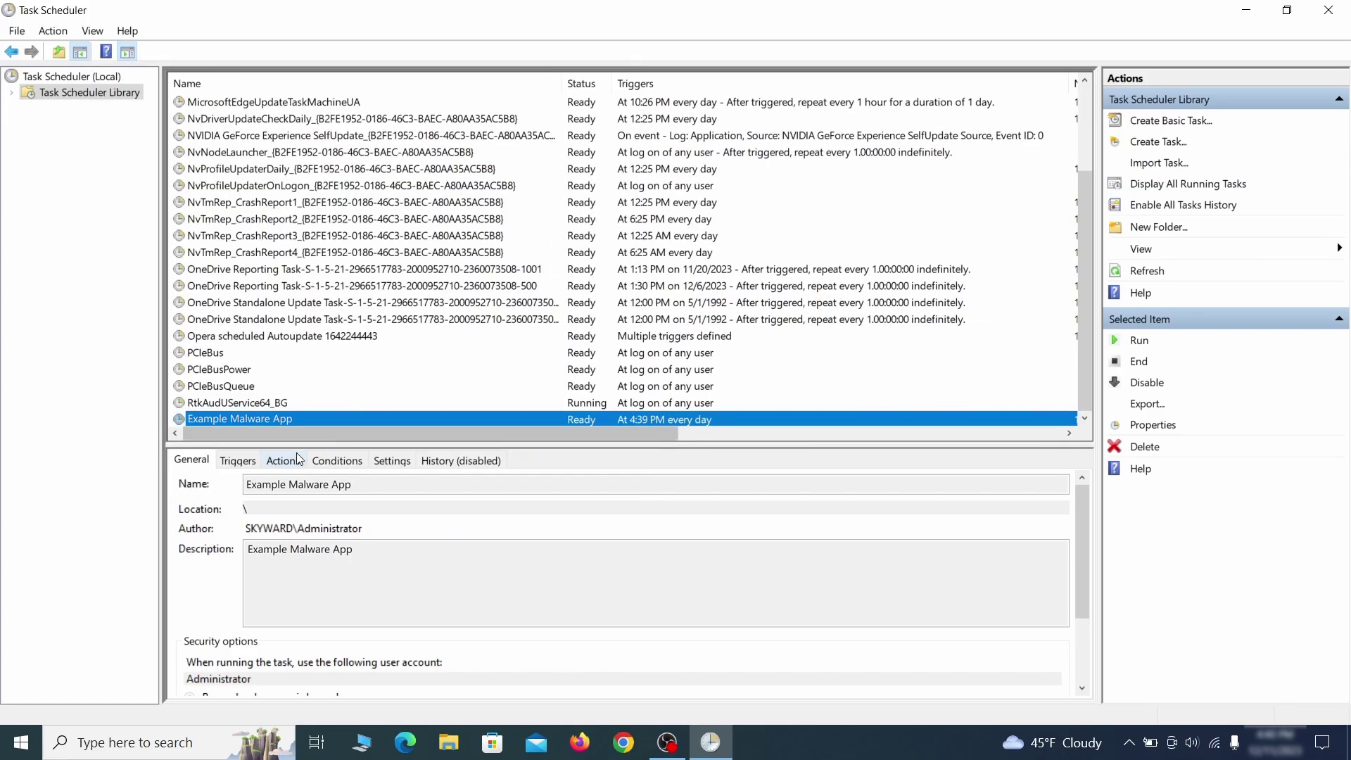
right_click(434, 417)
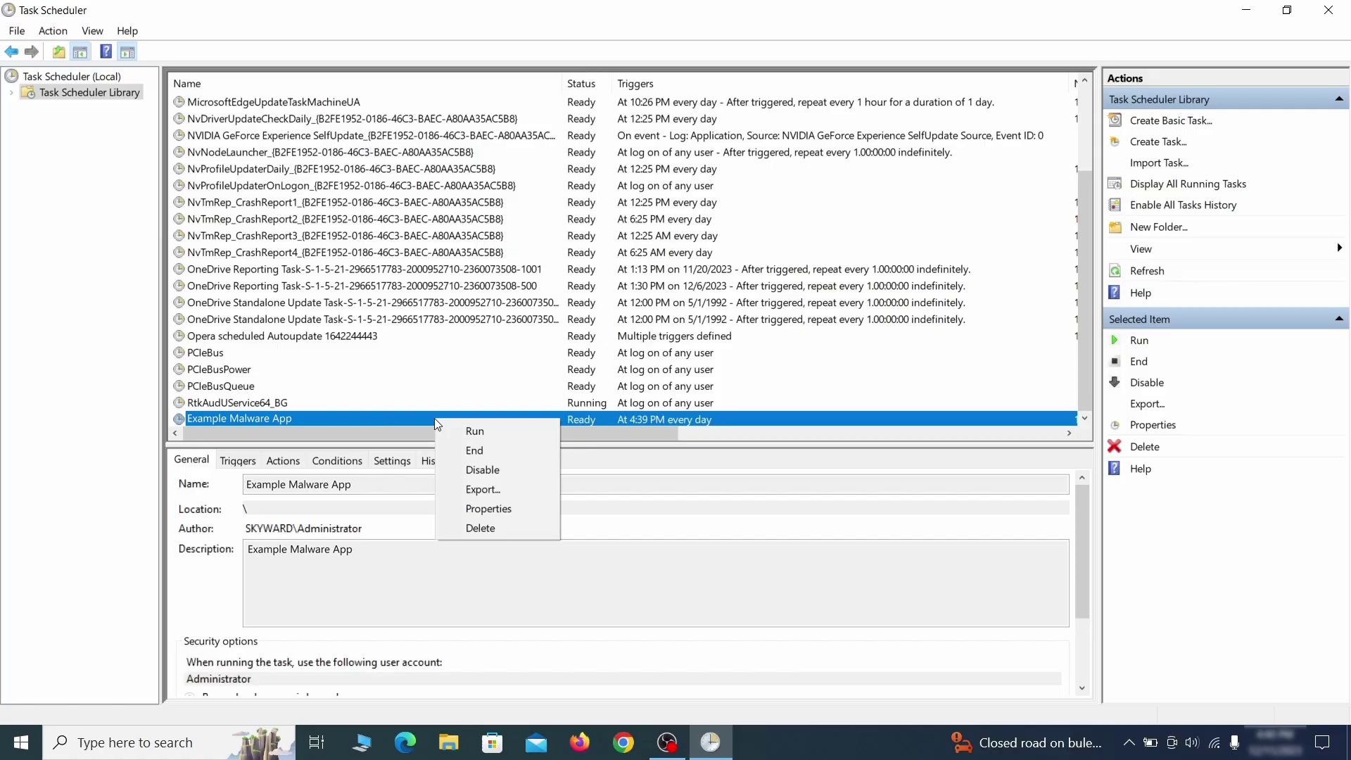
left_click(481, 528)
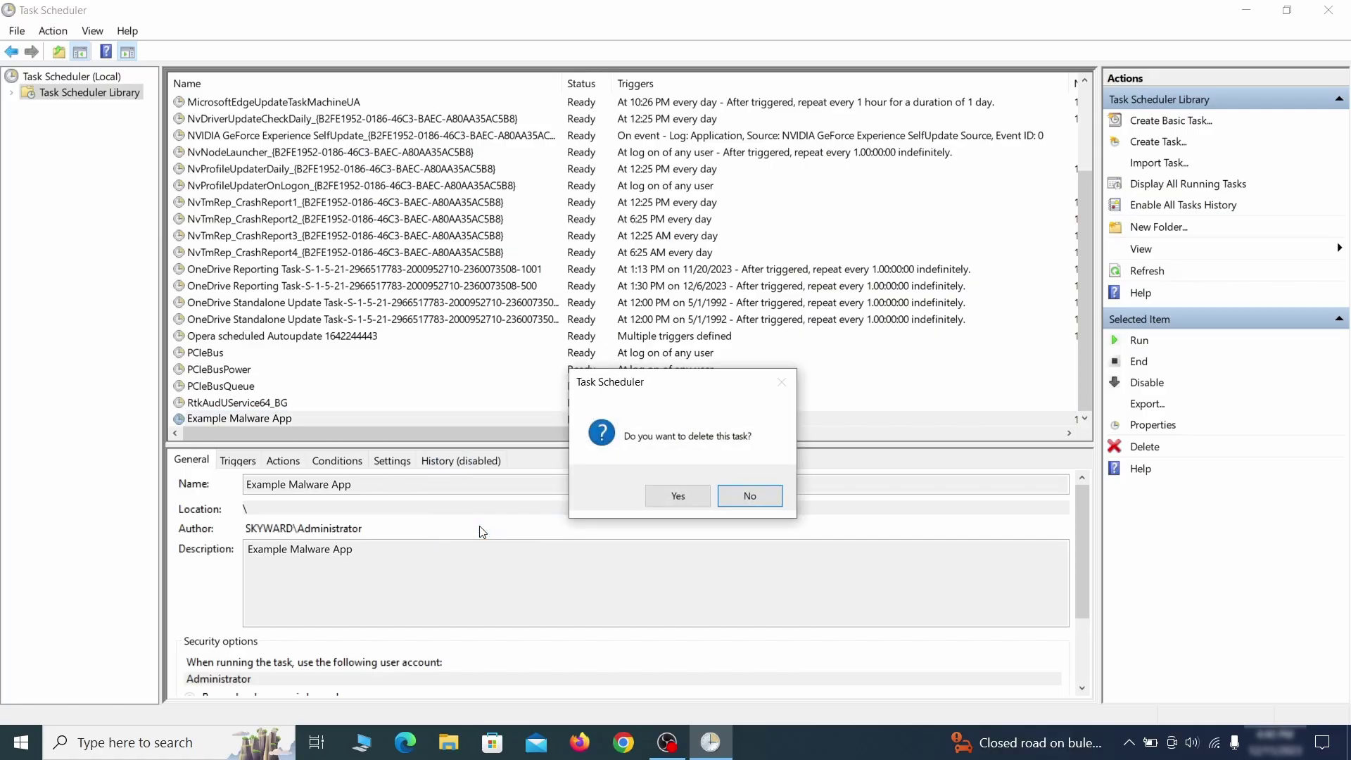
left_click(679, 500)
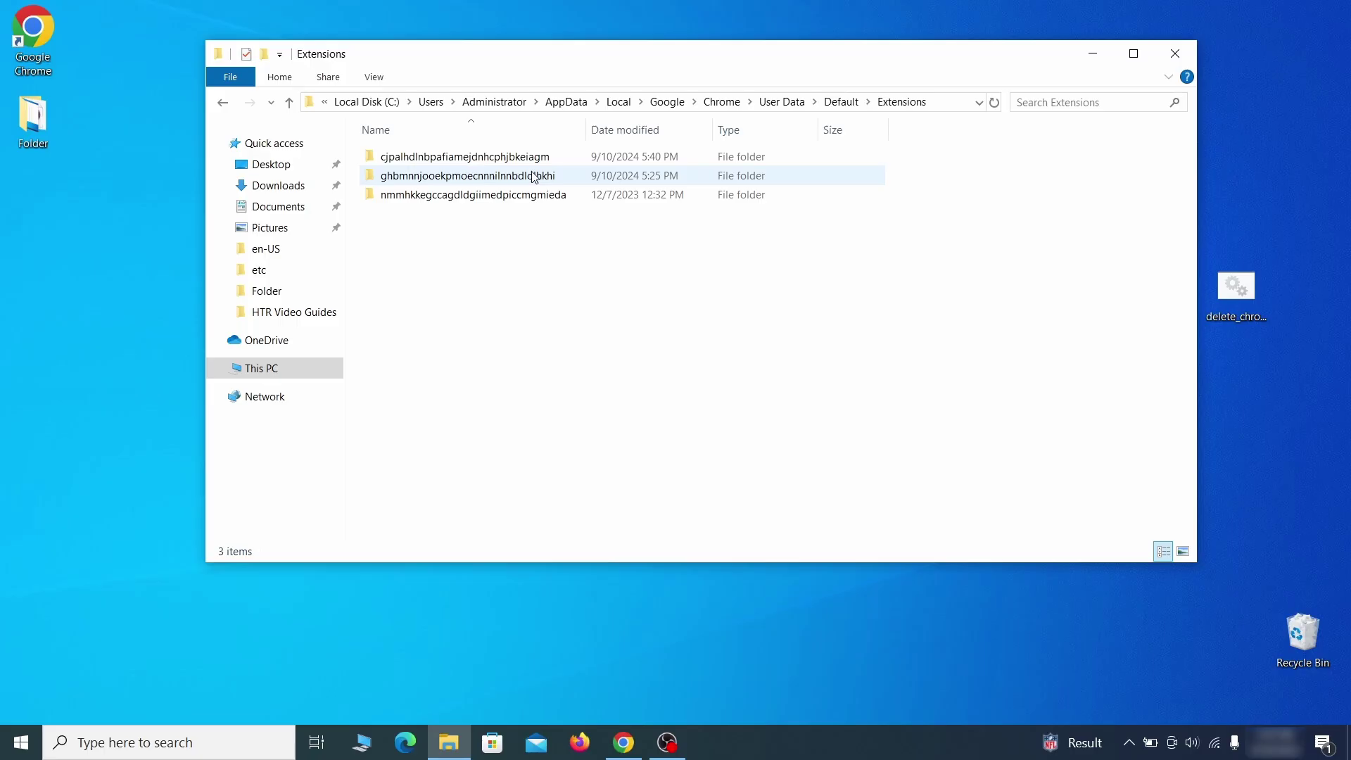
Delete all three folders in Chrome's Extensions directory.
key("ctrl+a")
right_click(567, 166)
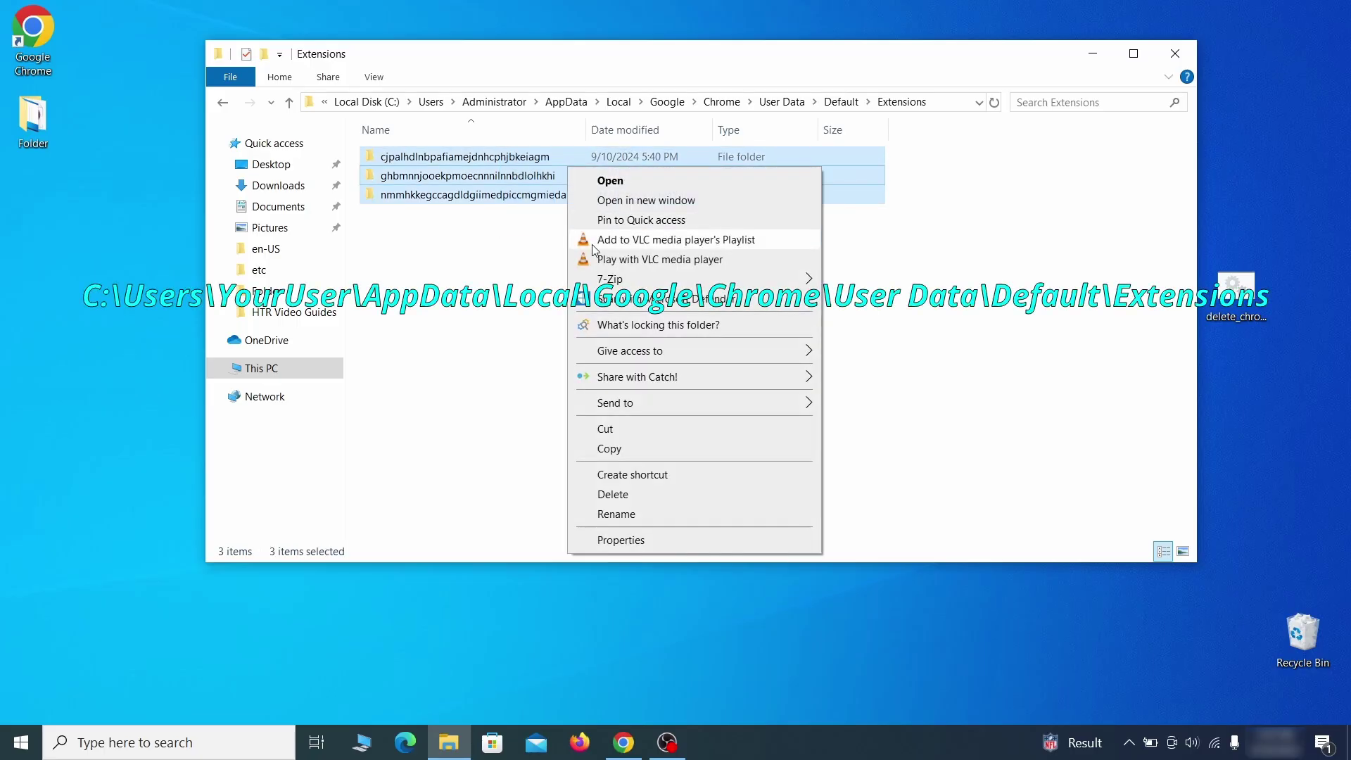
left_click(623, 491)
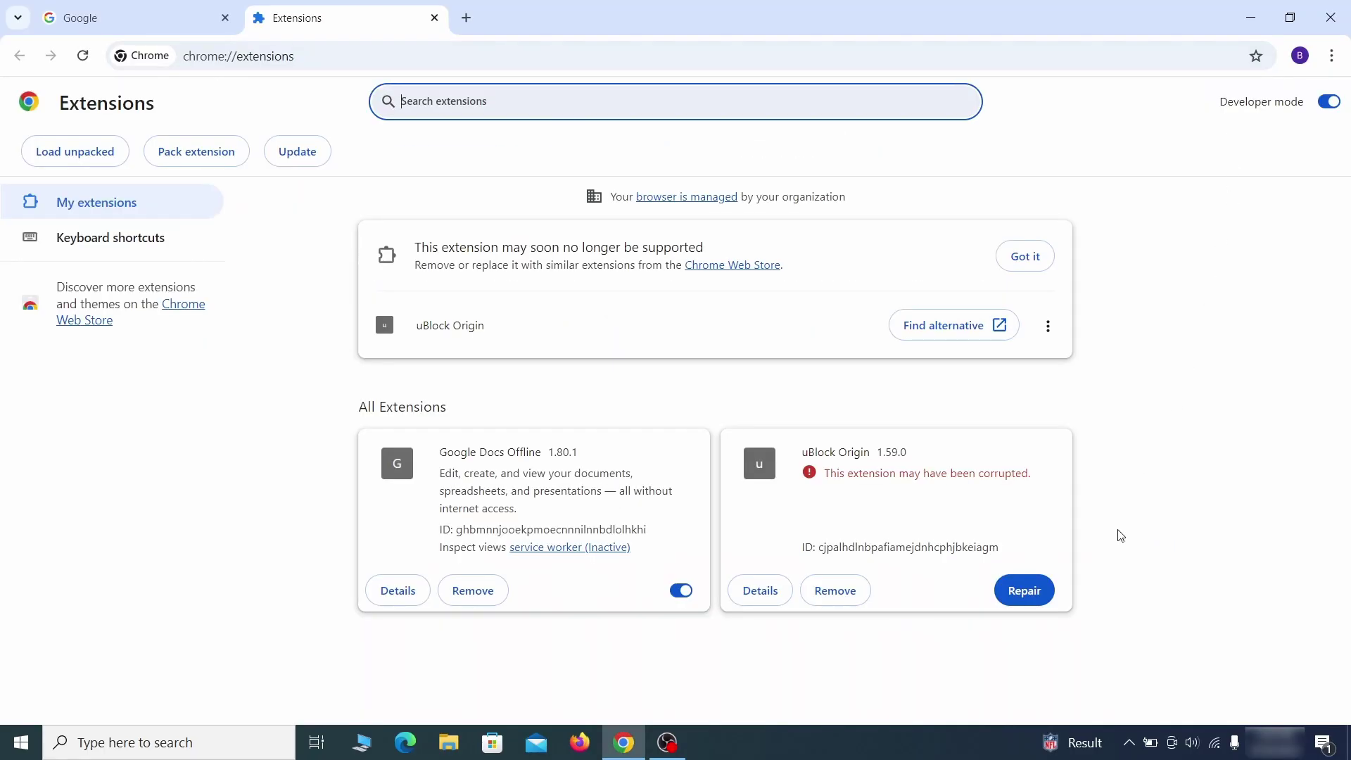
Repair uBlock Origin and copy the HomepageLocation policy value from chrome://policy into Notepad.
left_click(1031, 602)
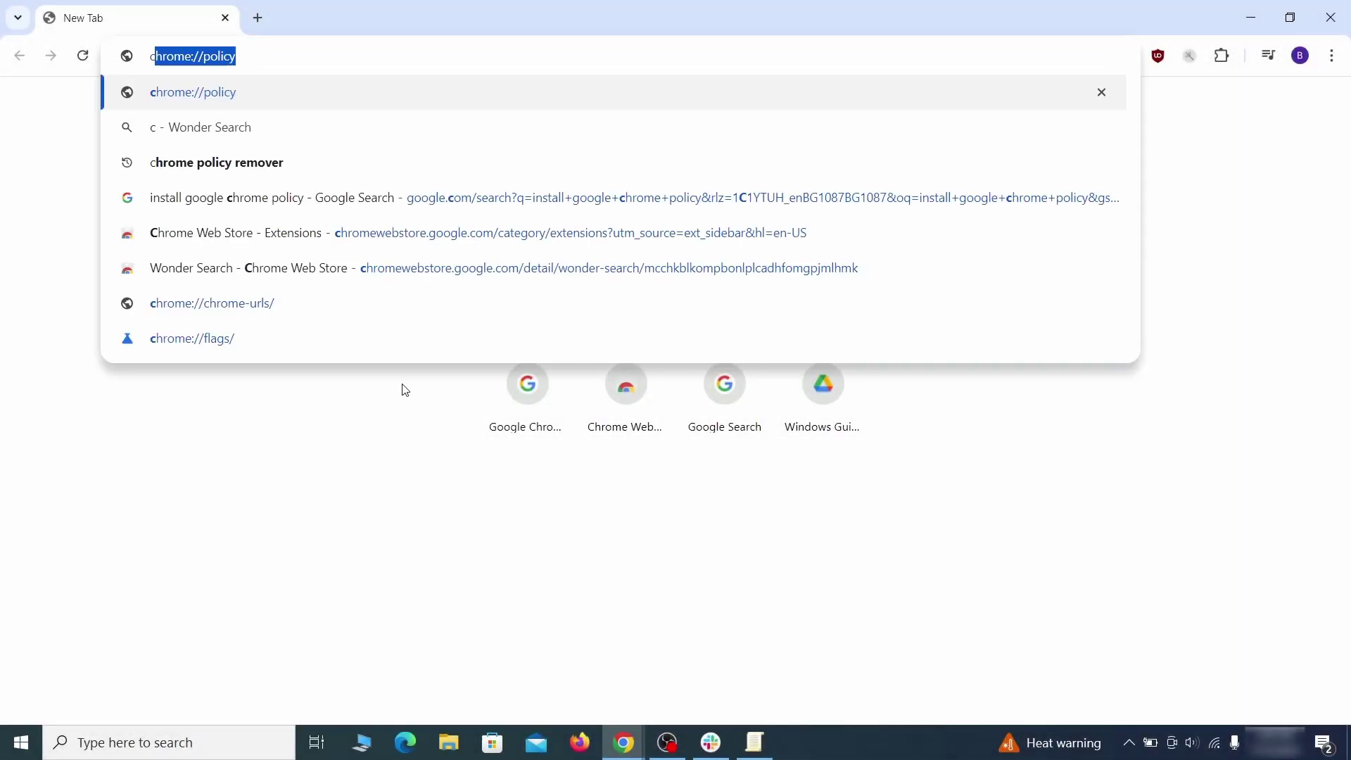
type("h")
key("Return")
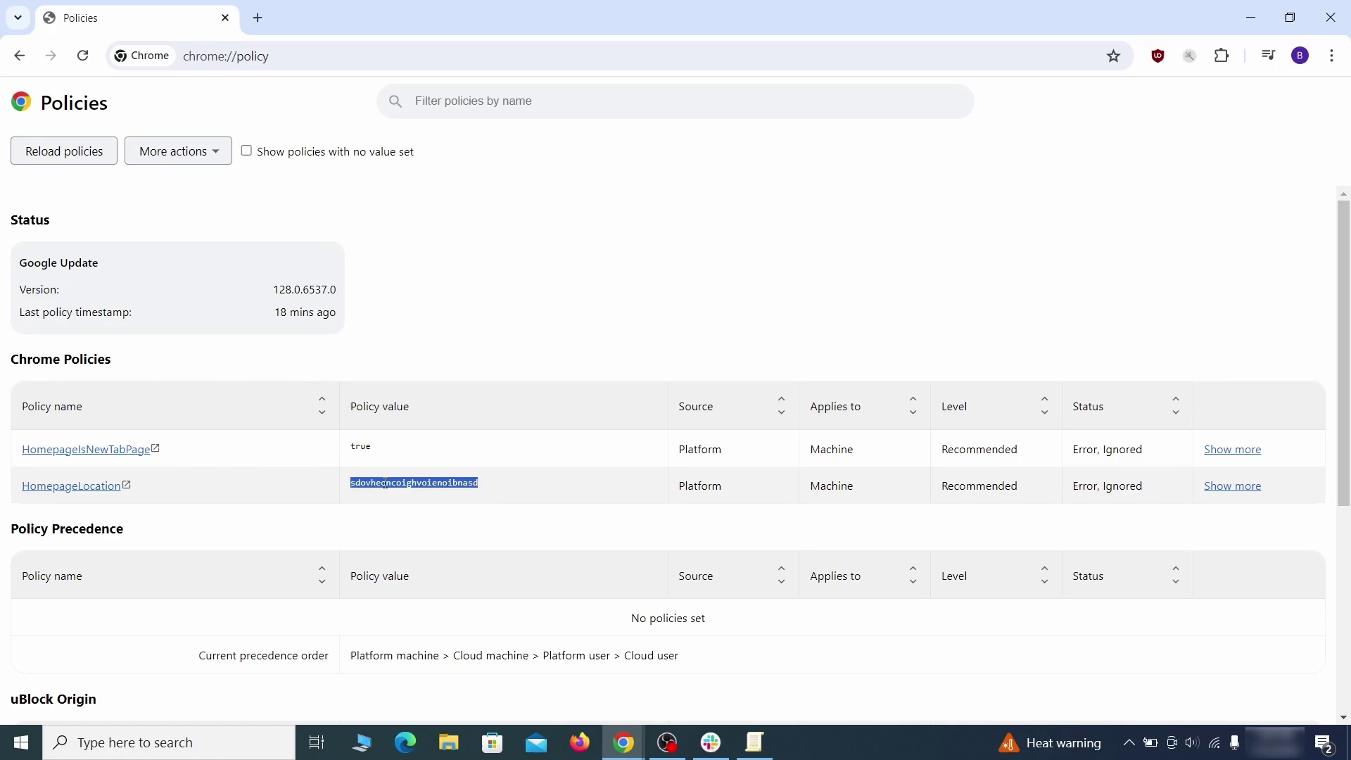
right_click(385, 483)
left_click(421, 500)
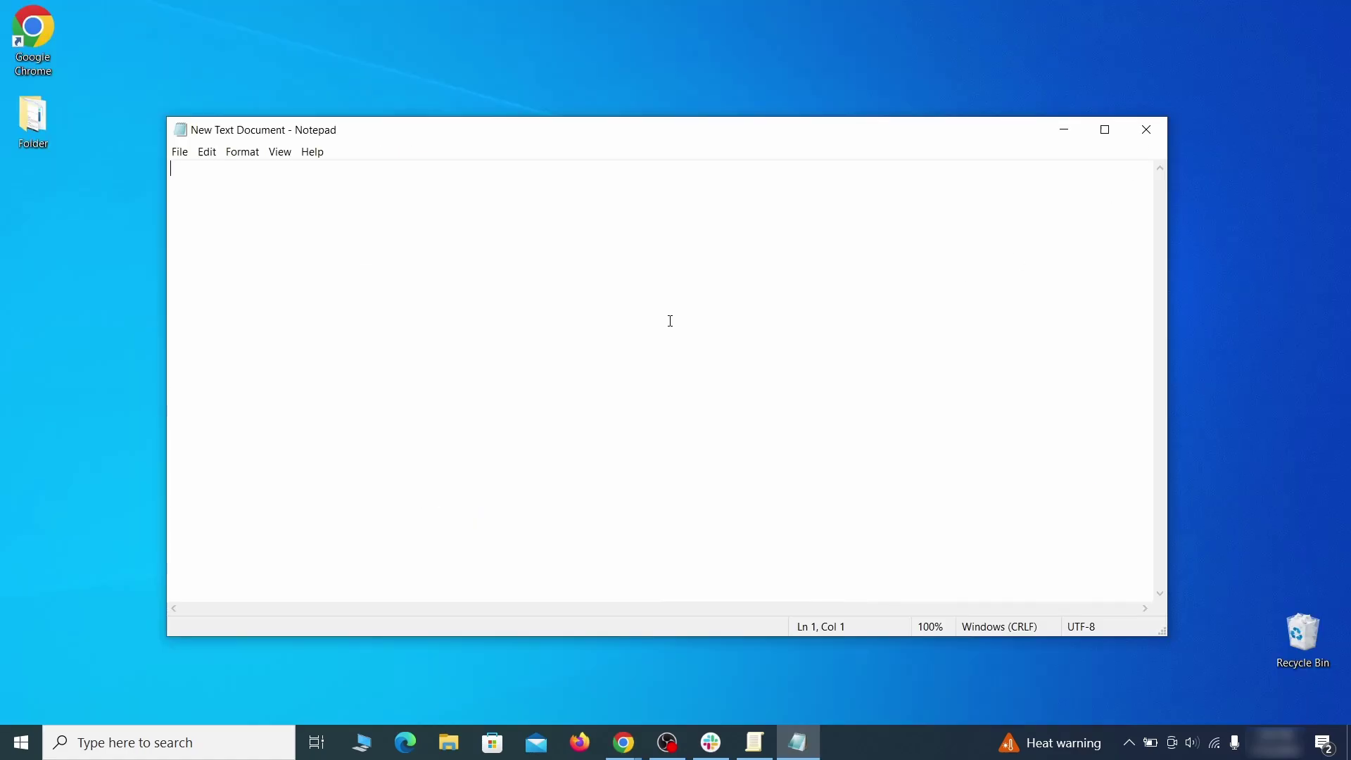
right_click(672, 313)
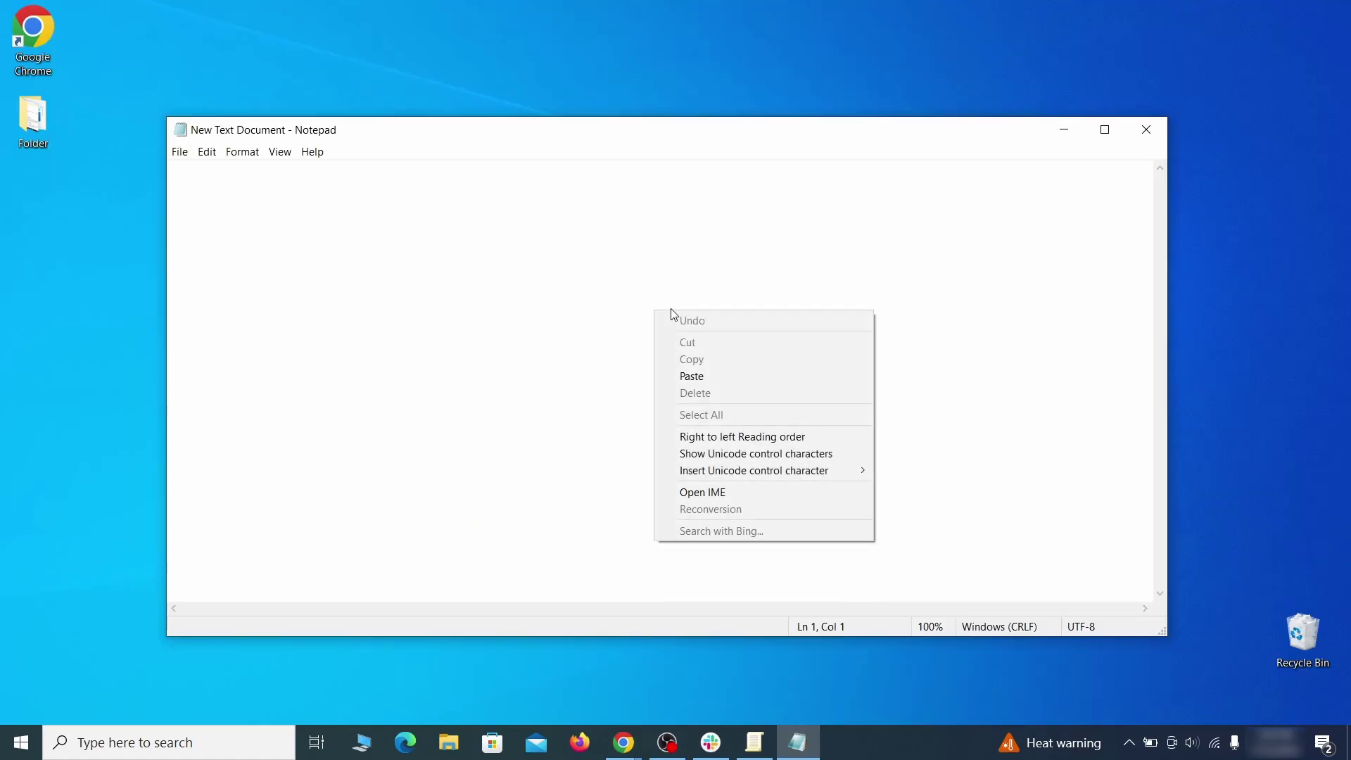
left_click(709, 377)
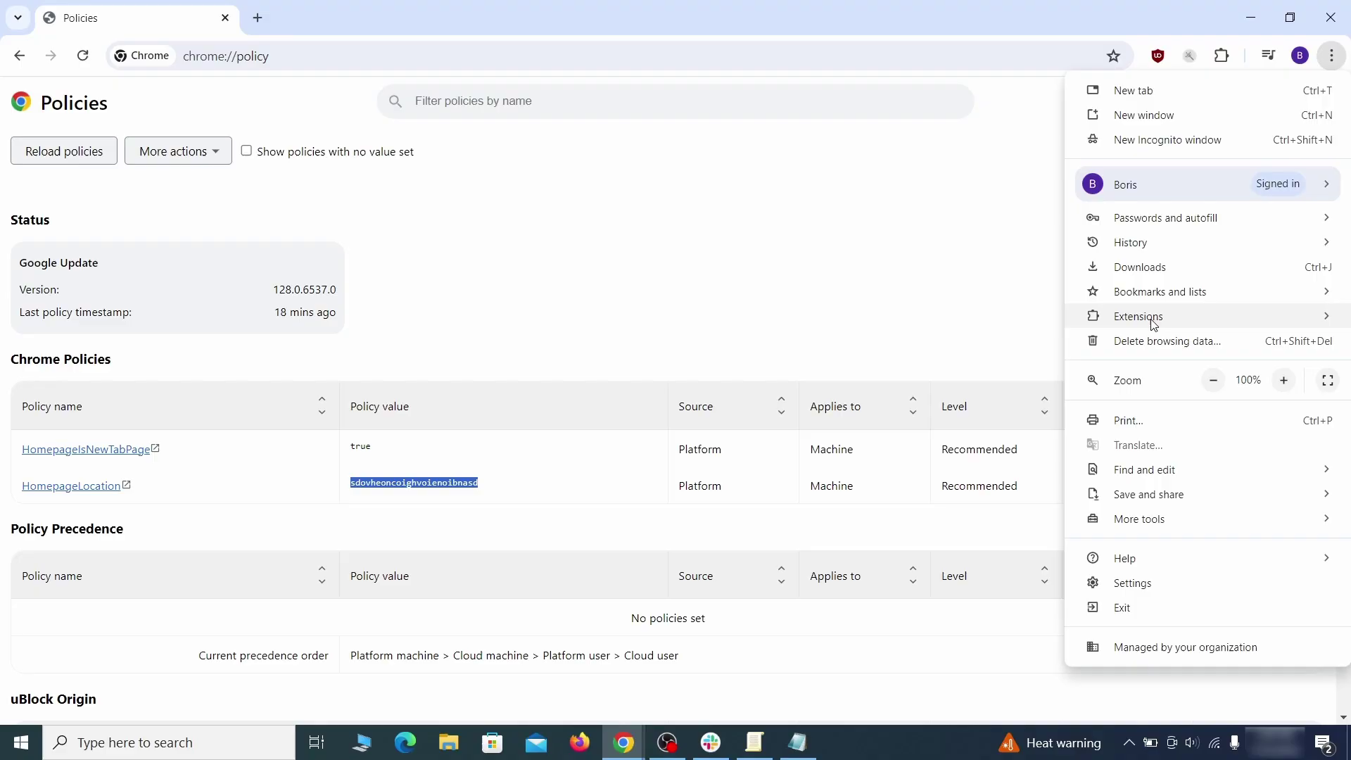
Enable extensions developer mode, copy Wonder Search's extension ID, and minimize Chrome.
mouse_move(1137, 317)
left_click(1003, 320)
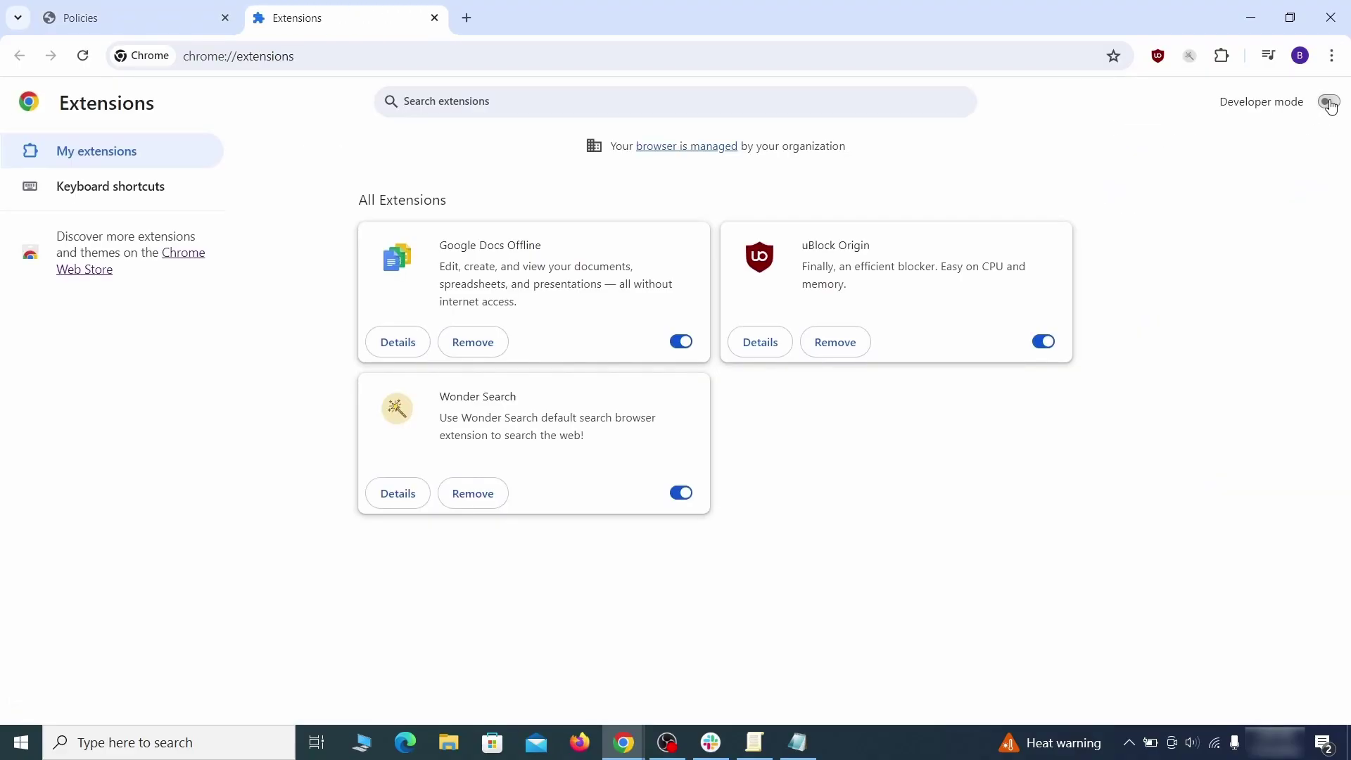
left_click(1330, 103)
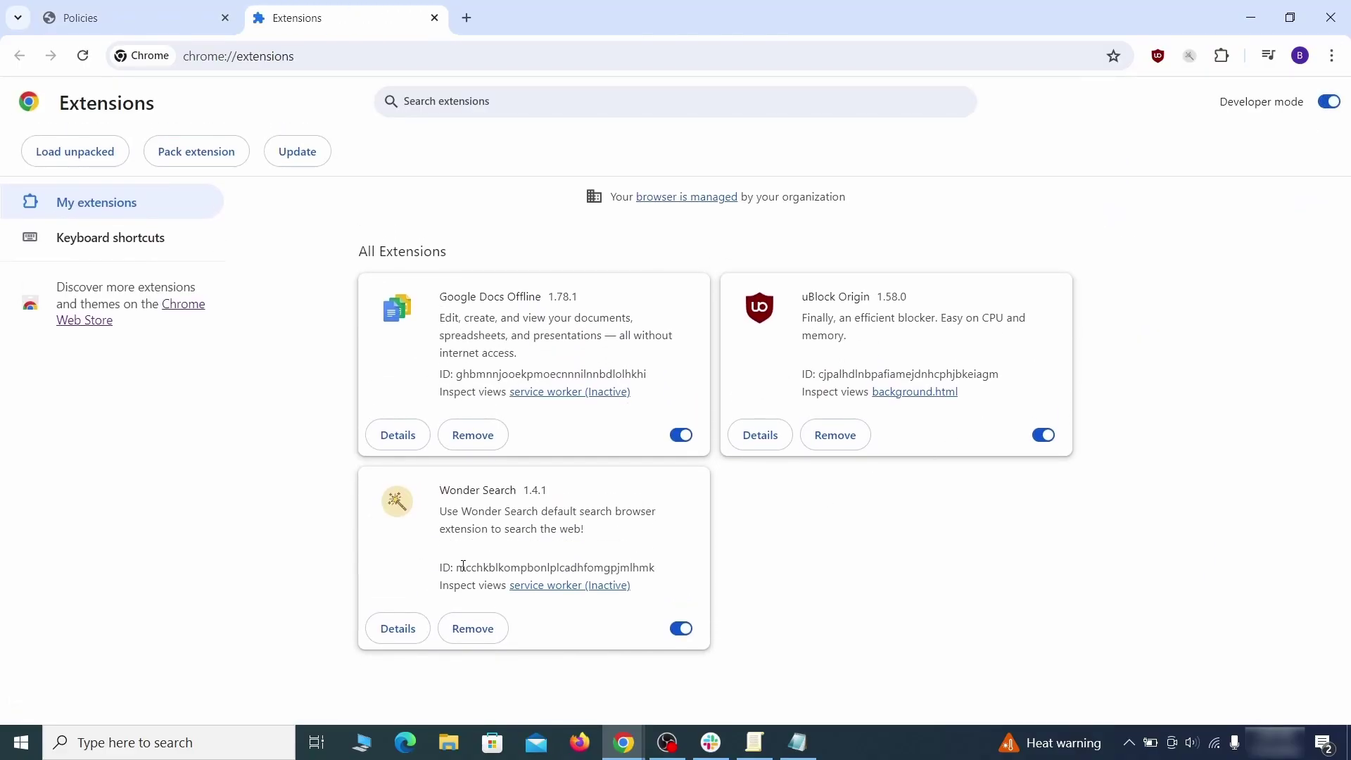
right_click(655, 567)
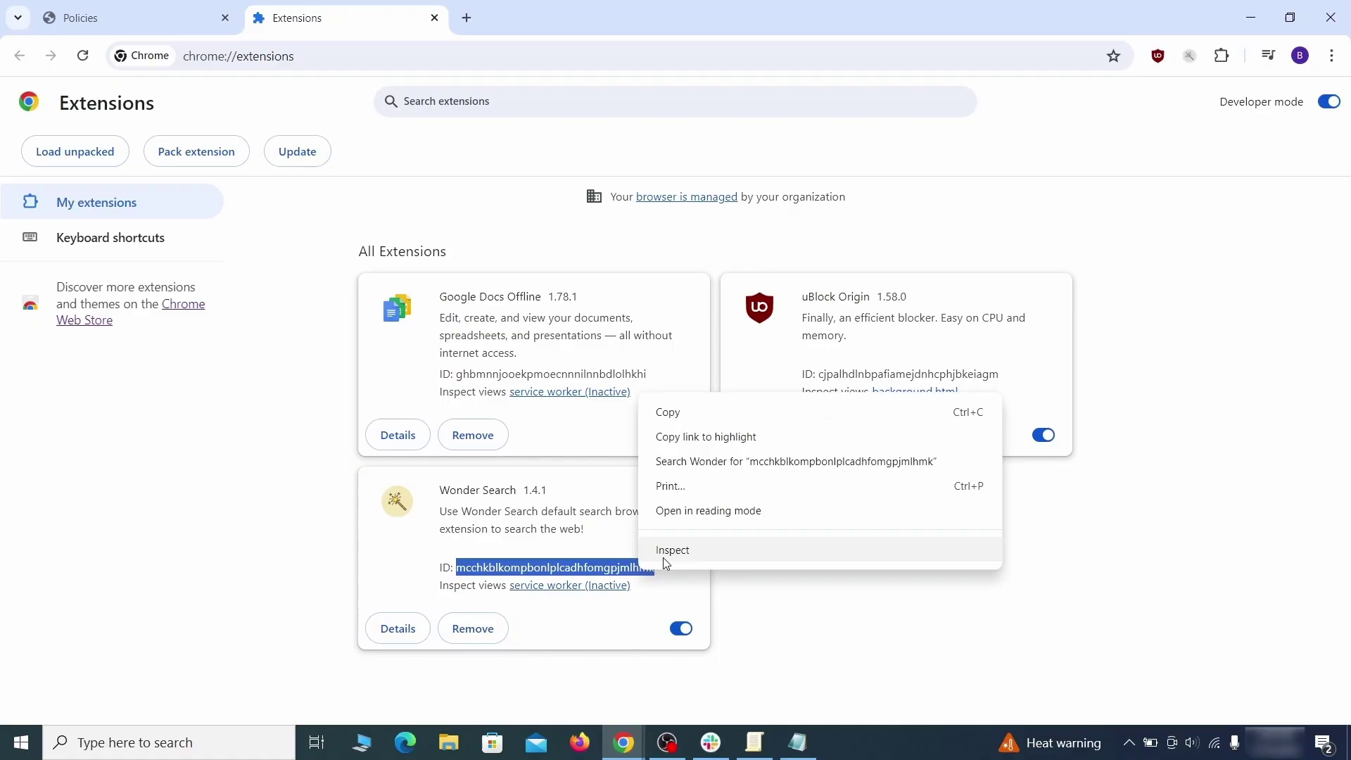
left_click(704, 409)
left_click(1252, 18)
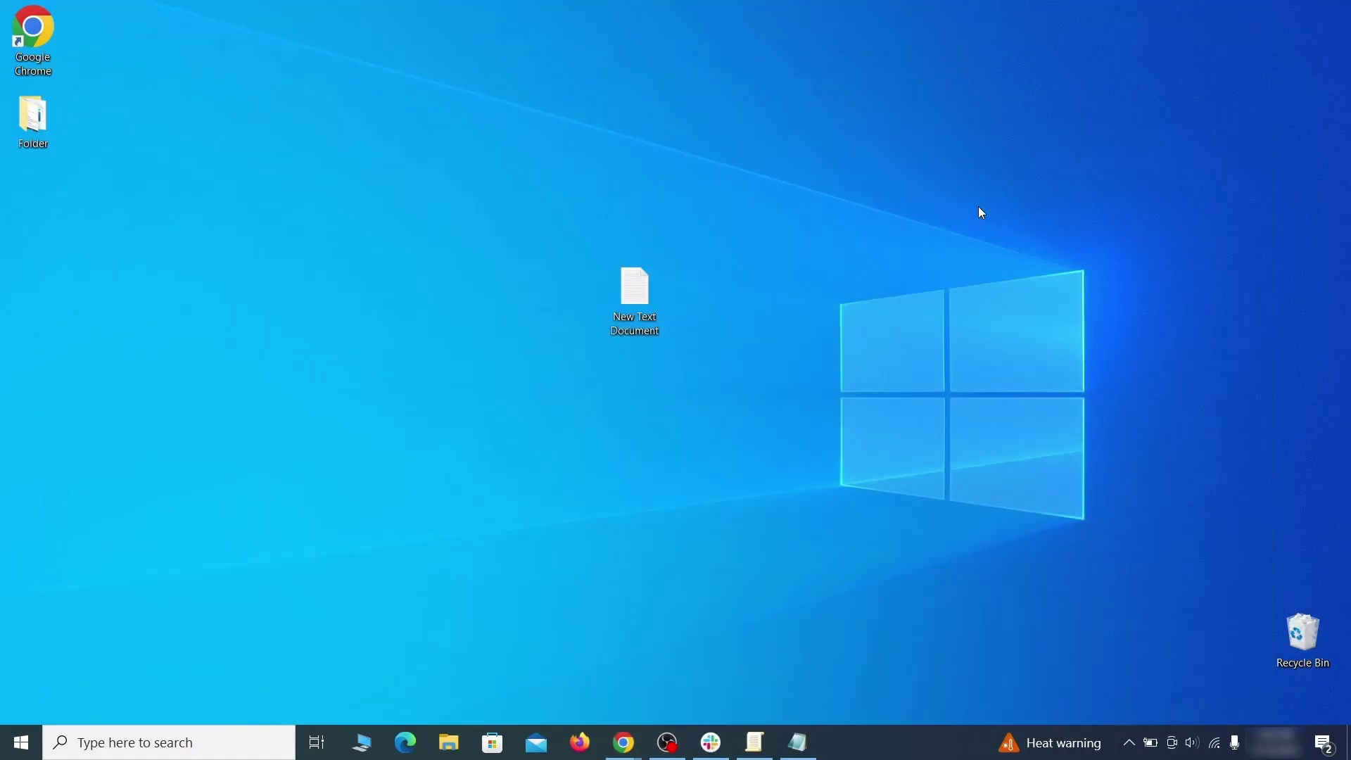
Paste the Wonder Search ID into the notes and launch Registry Editor as administrator.
left_click(803, 746)
right_click(396, 276)
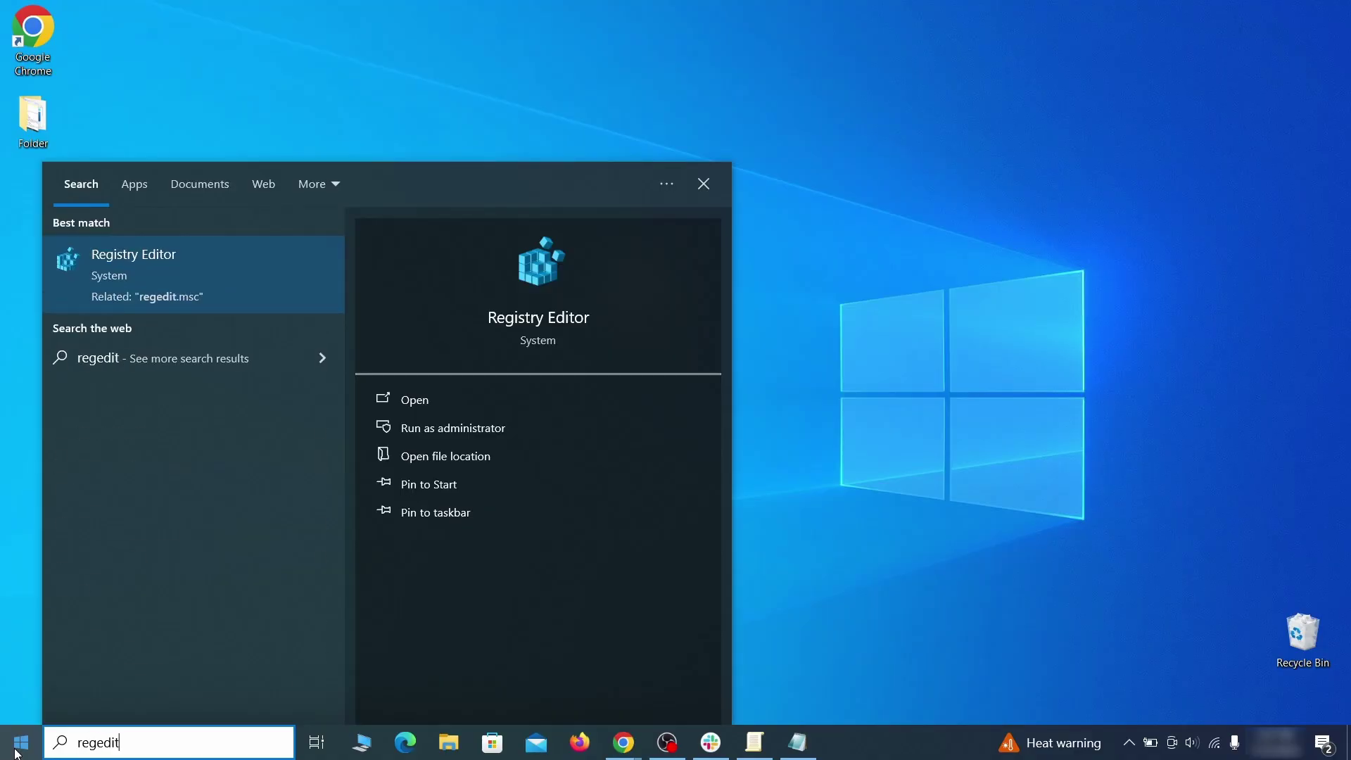
right_click(270, 267)
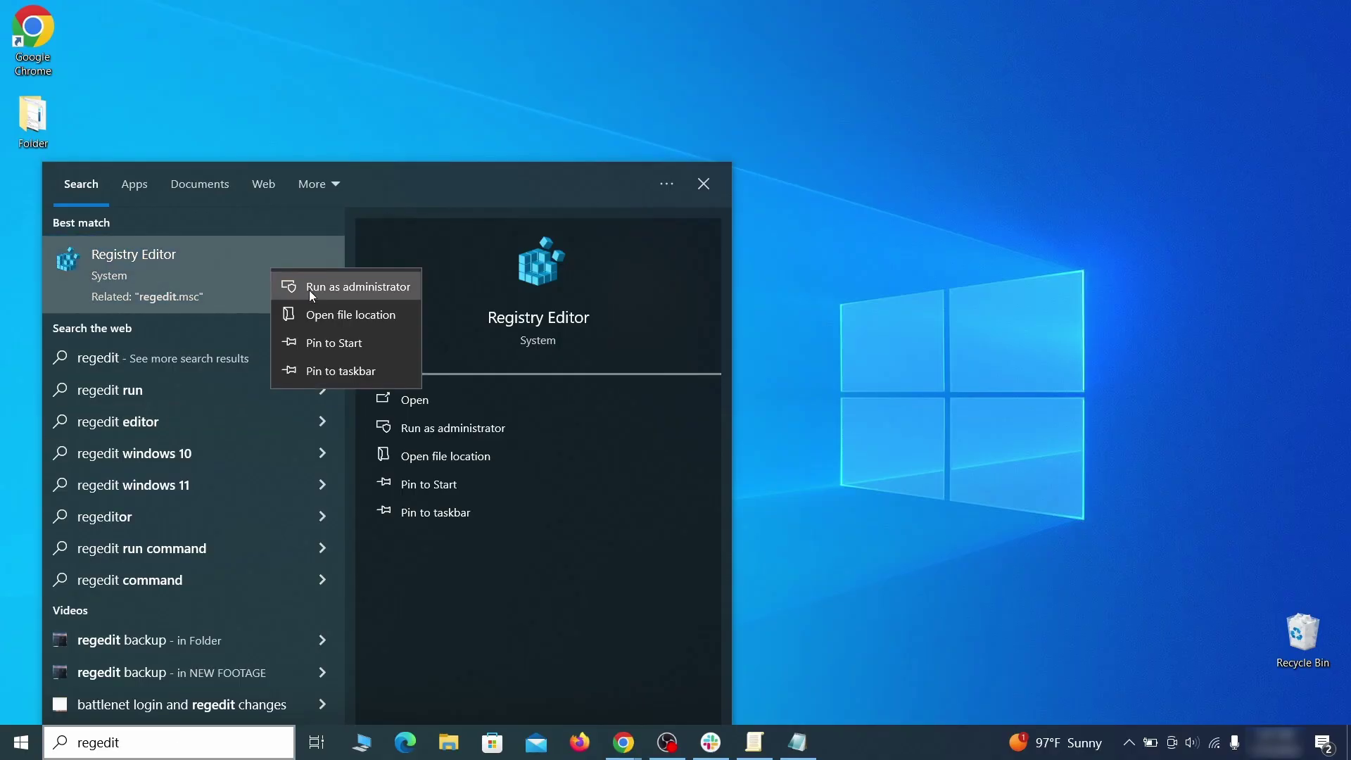
left_click(309, 290)
Search the registry for the copied hijacked homepage value.
key("ctrl+f")
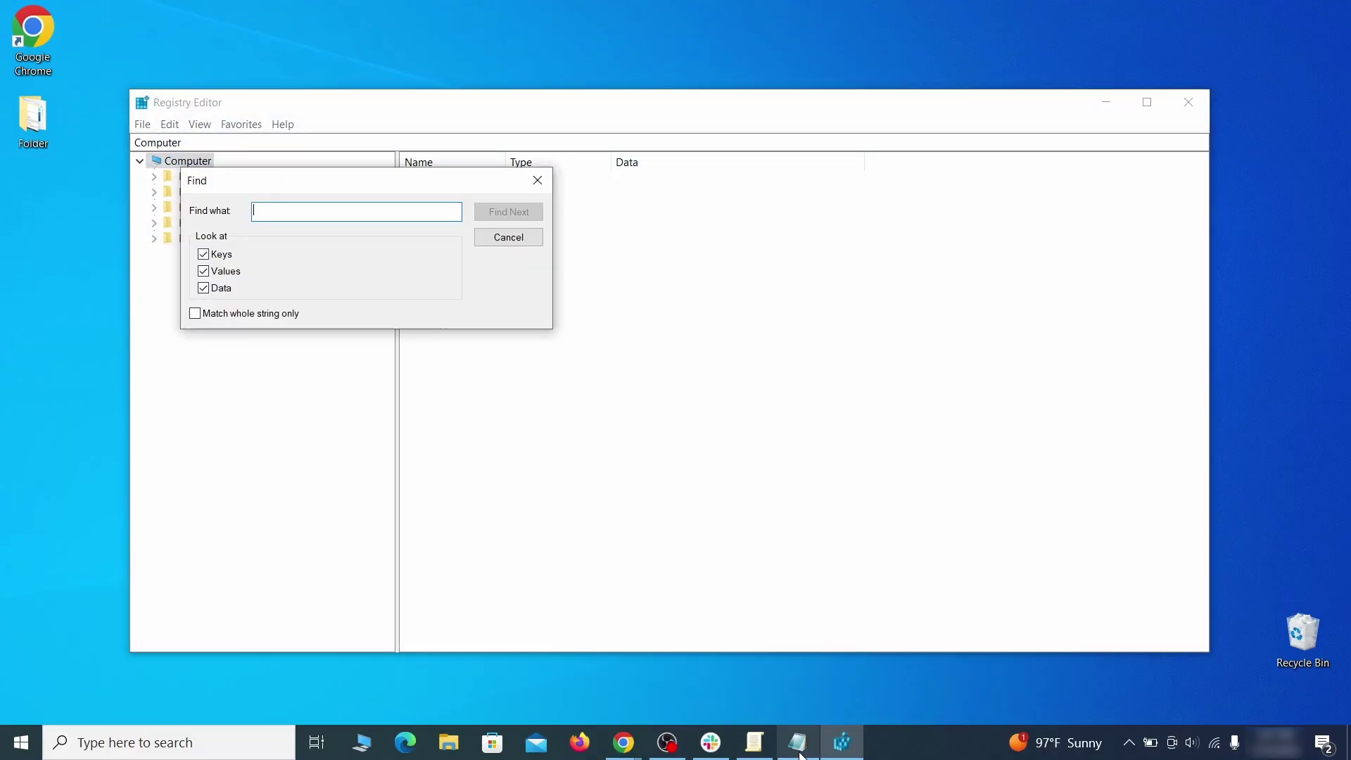
left_click(797, 743)
right_click(302, 185)
left_click(335, 240)
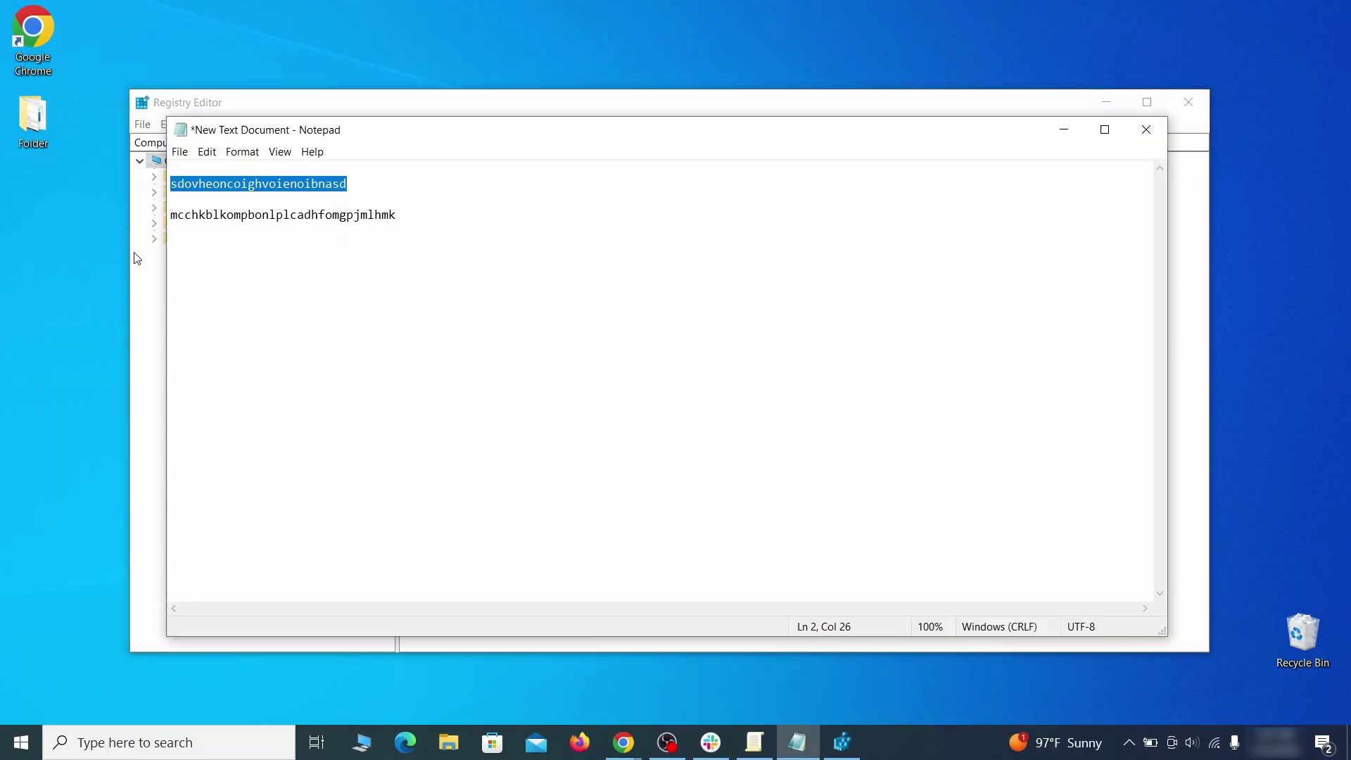
left_click(138, 259)
right_click(317, 227)
left_click(356, 283)
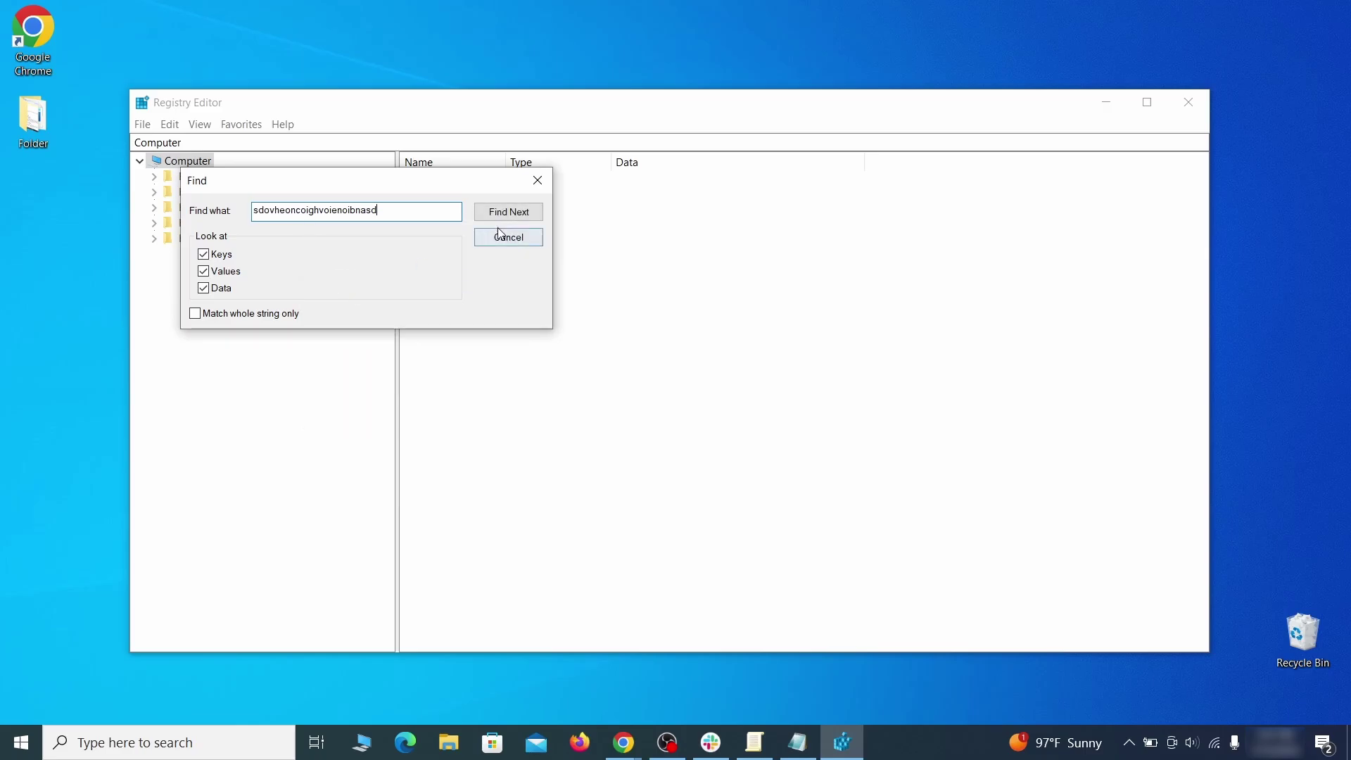
left_click(526, 217)
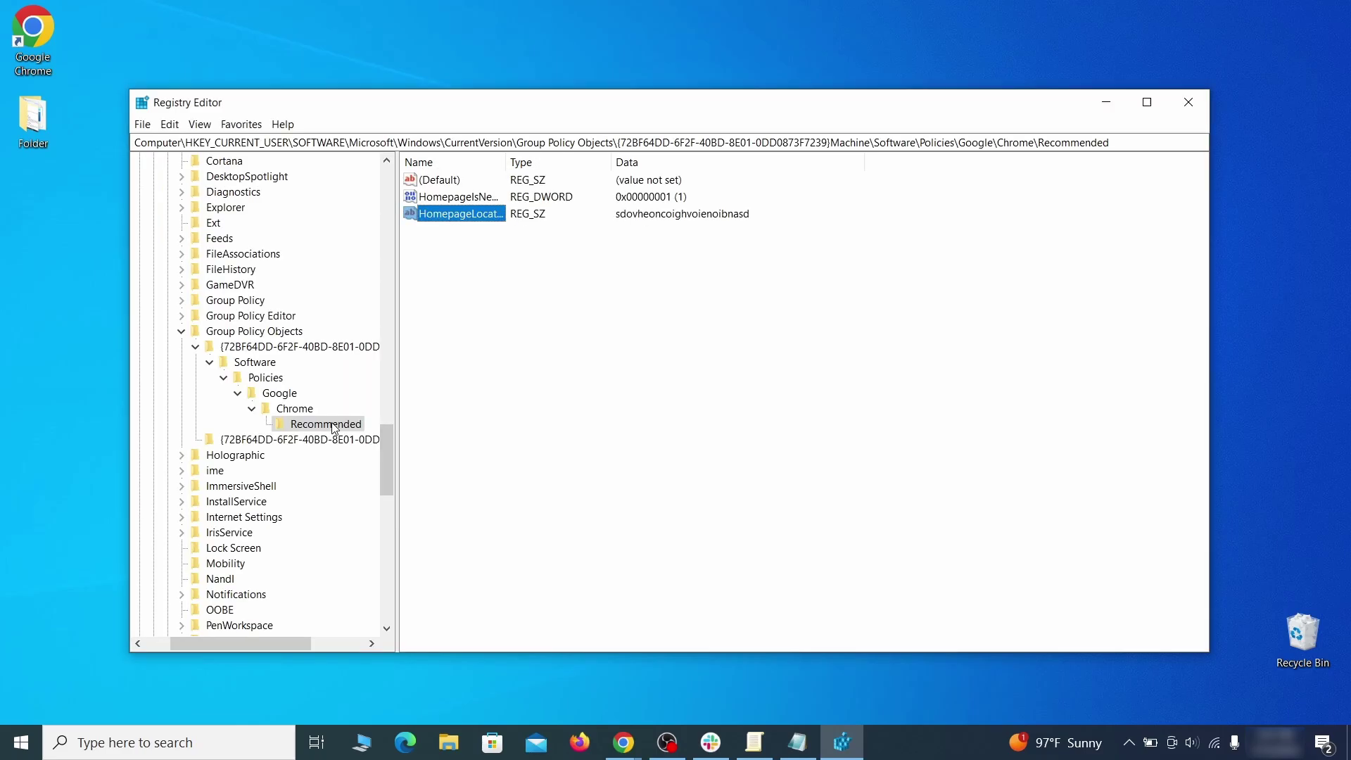
Delete the found Recommended policy key.
right_click(334, 425)
left_click(403, 490)
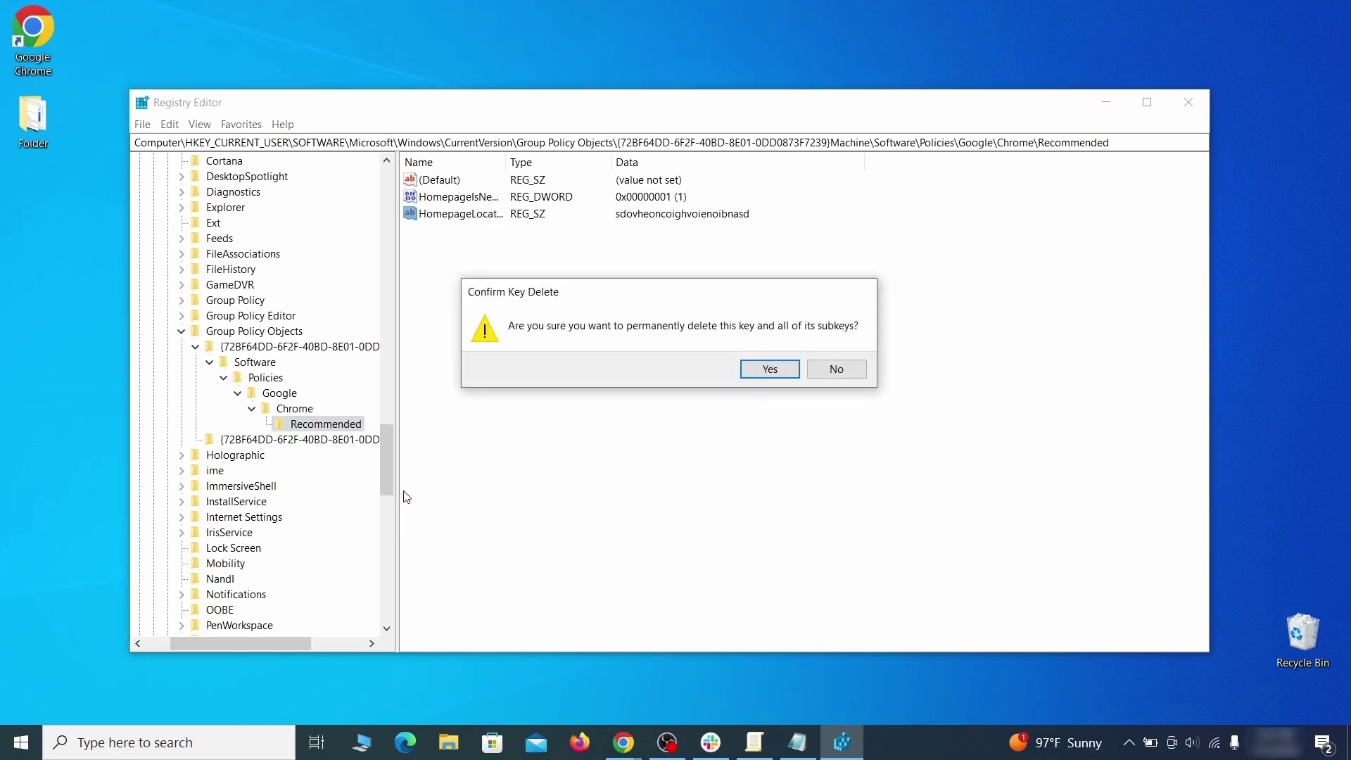
left_click(769, 369)
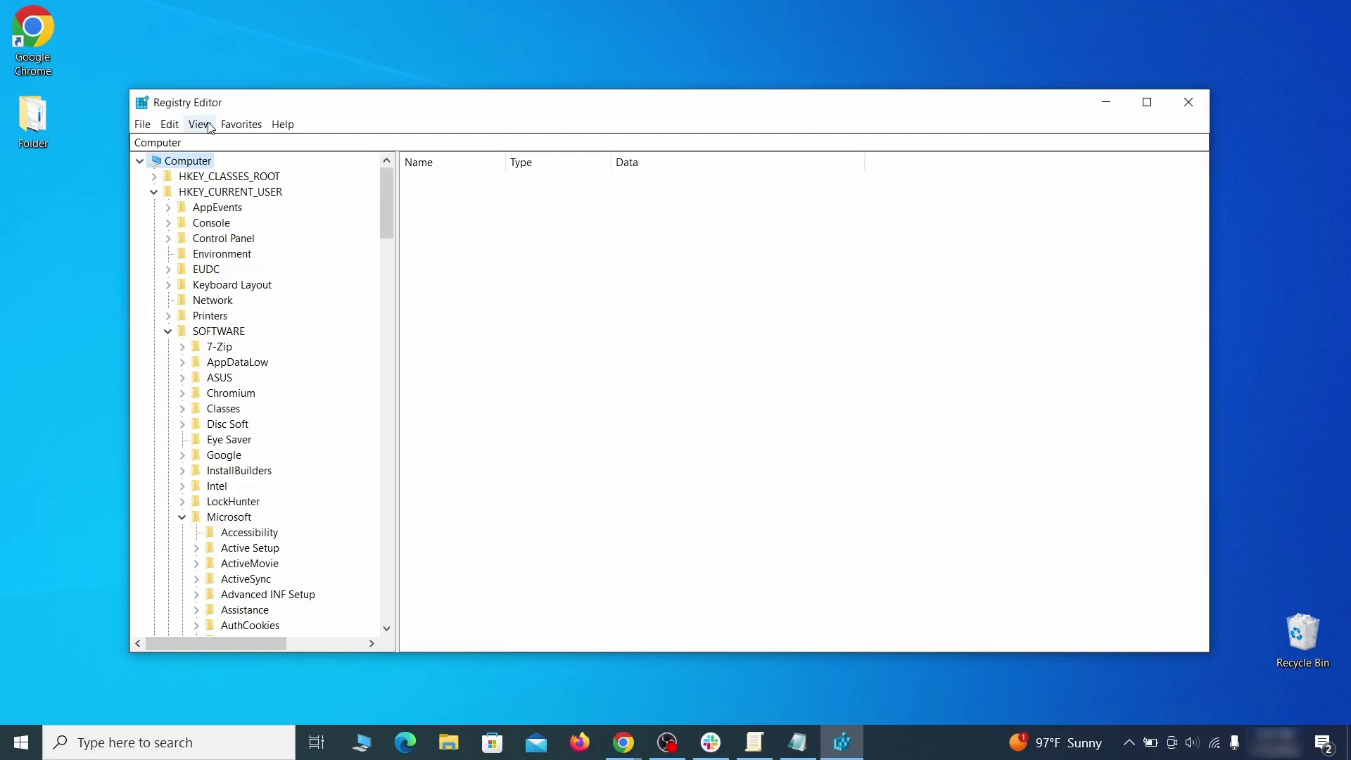
Attempt to delete HKLM\SOFTWARE\Google\Chrome and dismiss the refusal error.
left_click(170, 124)
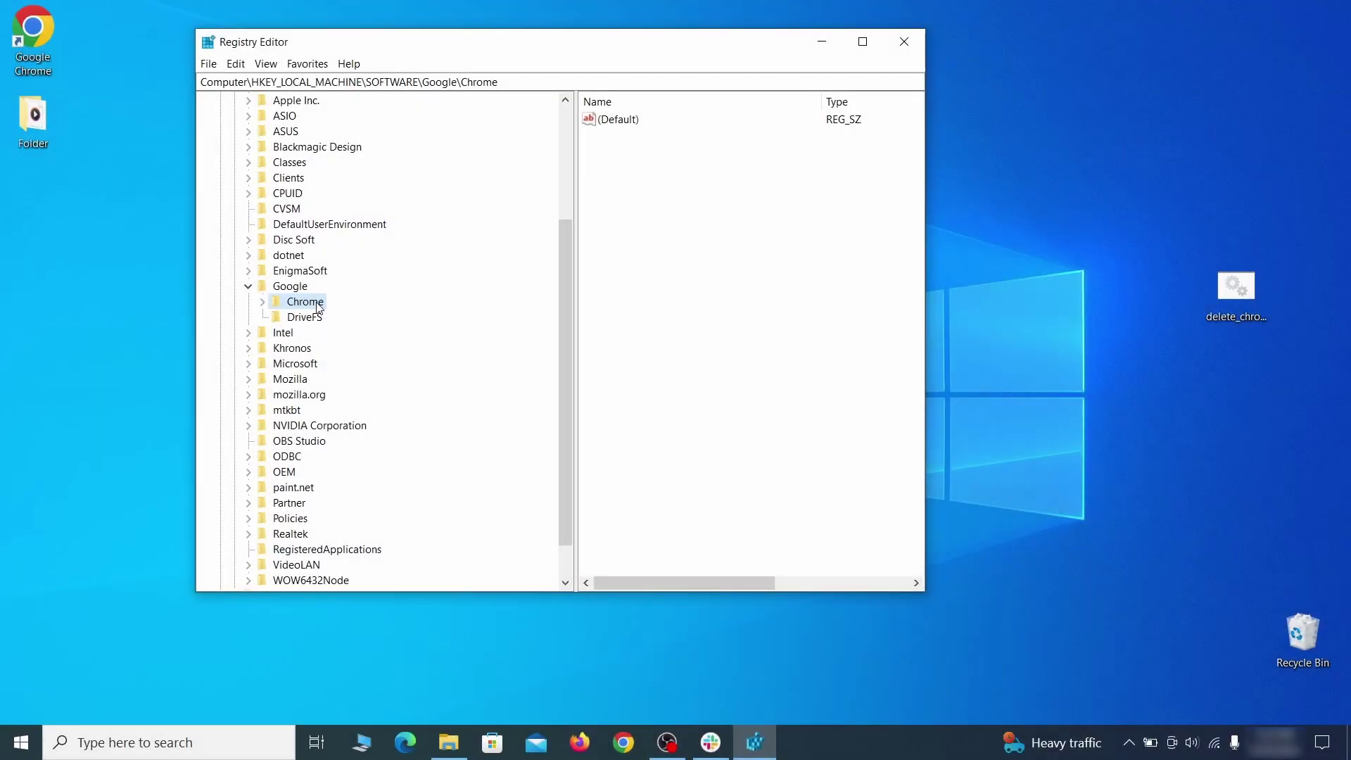
right_click(305, 303)
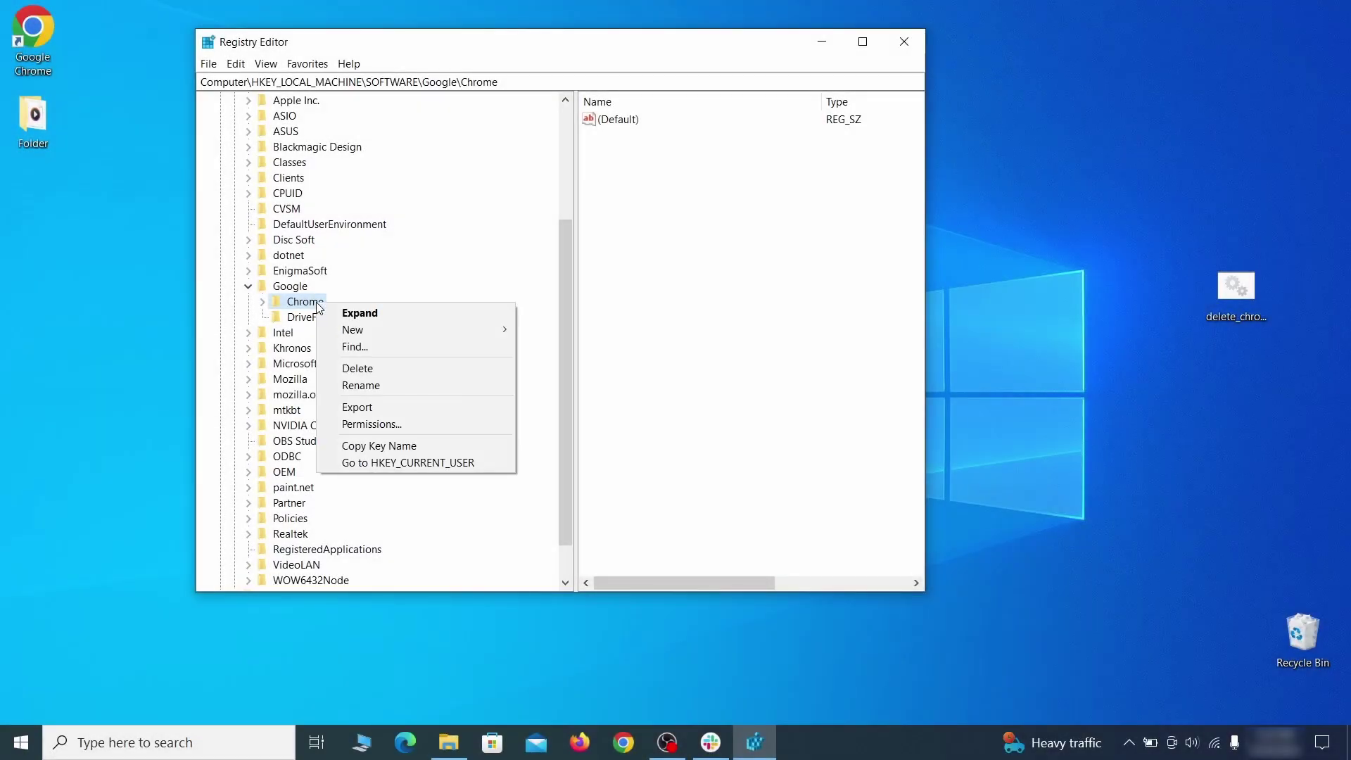
left_click(374, 370)
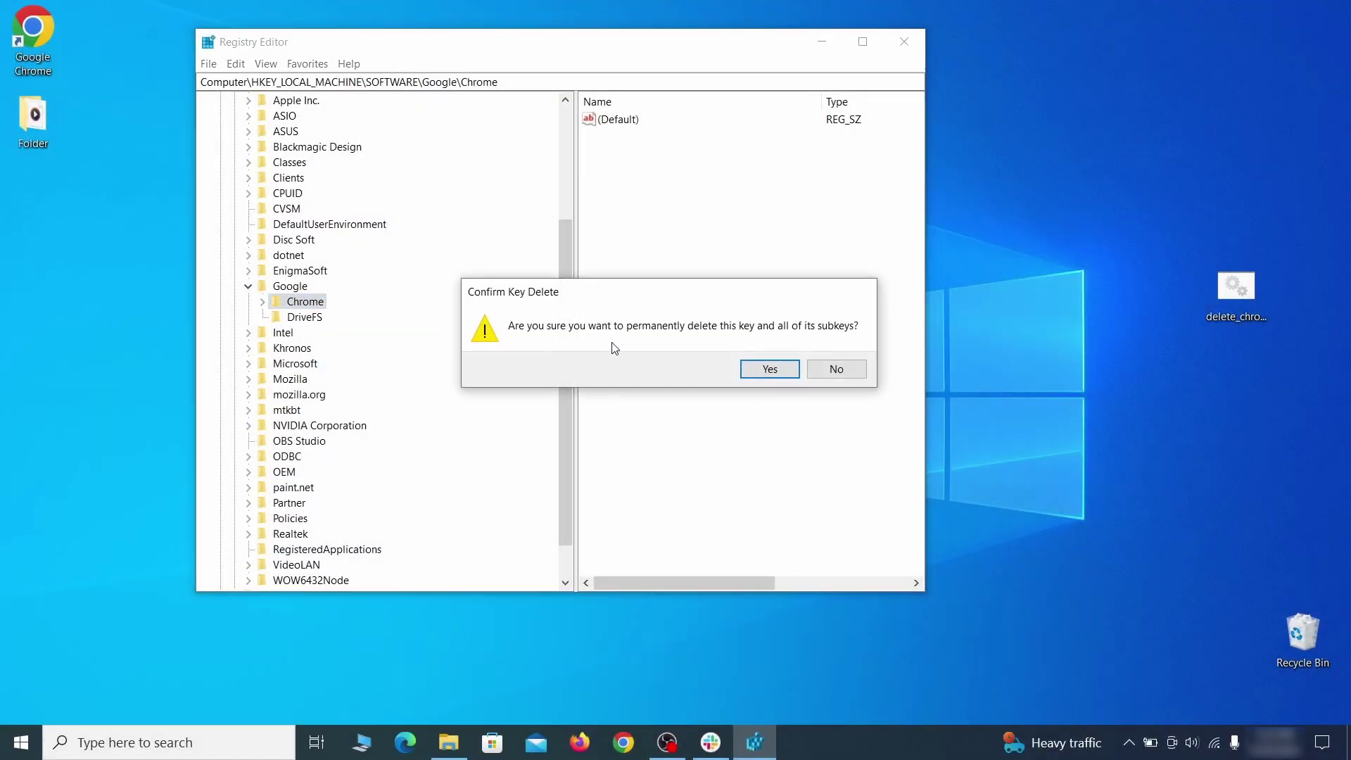
left_click(779, 373)
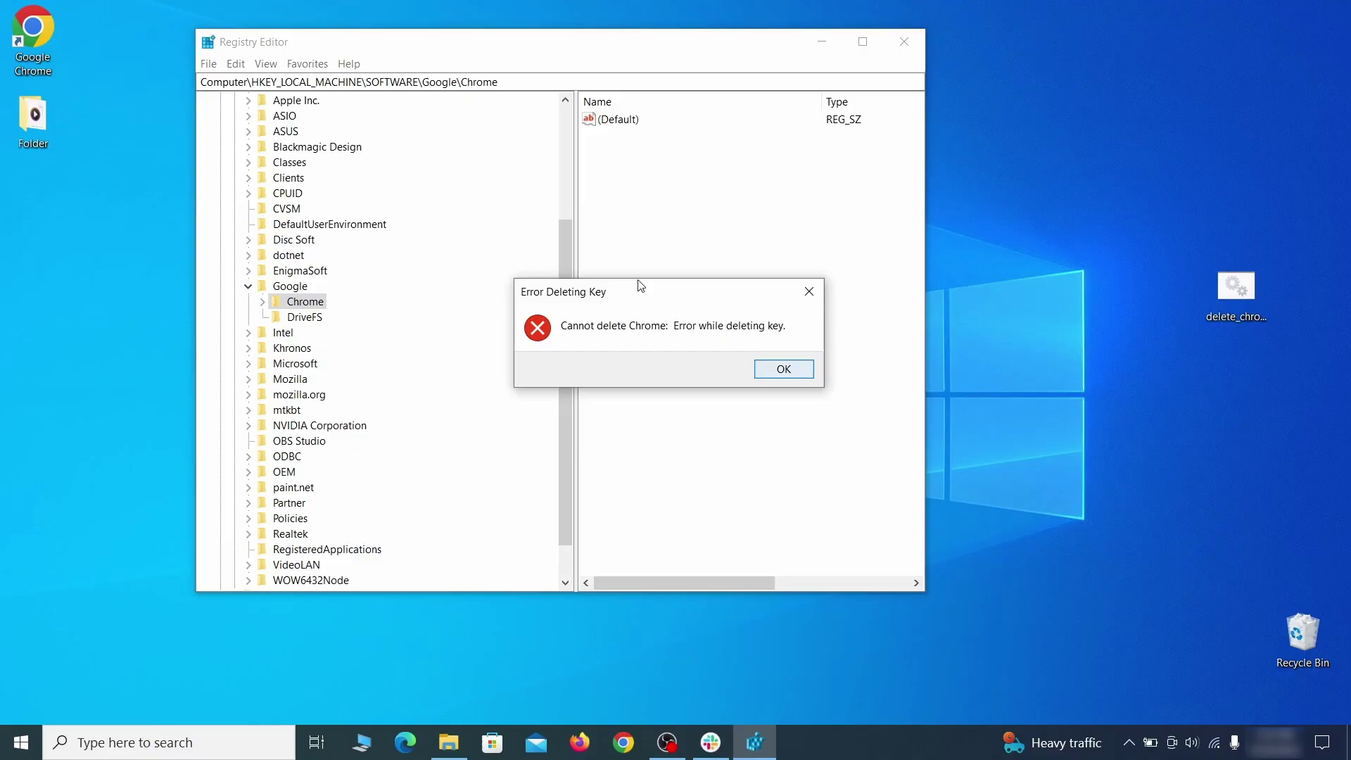
left_click(793, 371)
Make Everyone the owner of the Chrome key and replace all child permission entries.
right_click(342, 309)
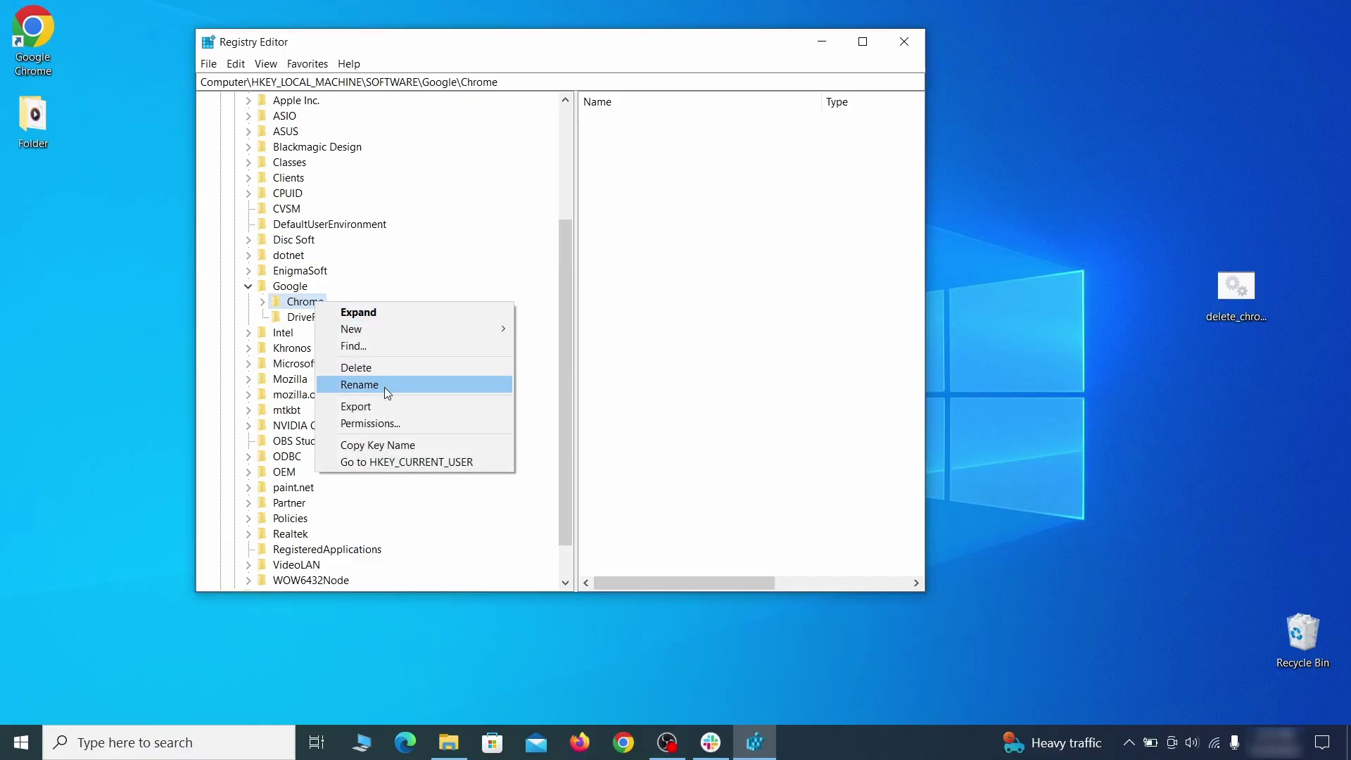
left_click(400, 422)
left_click(491, 415)
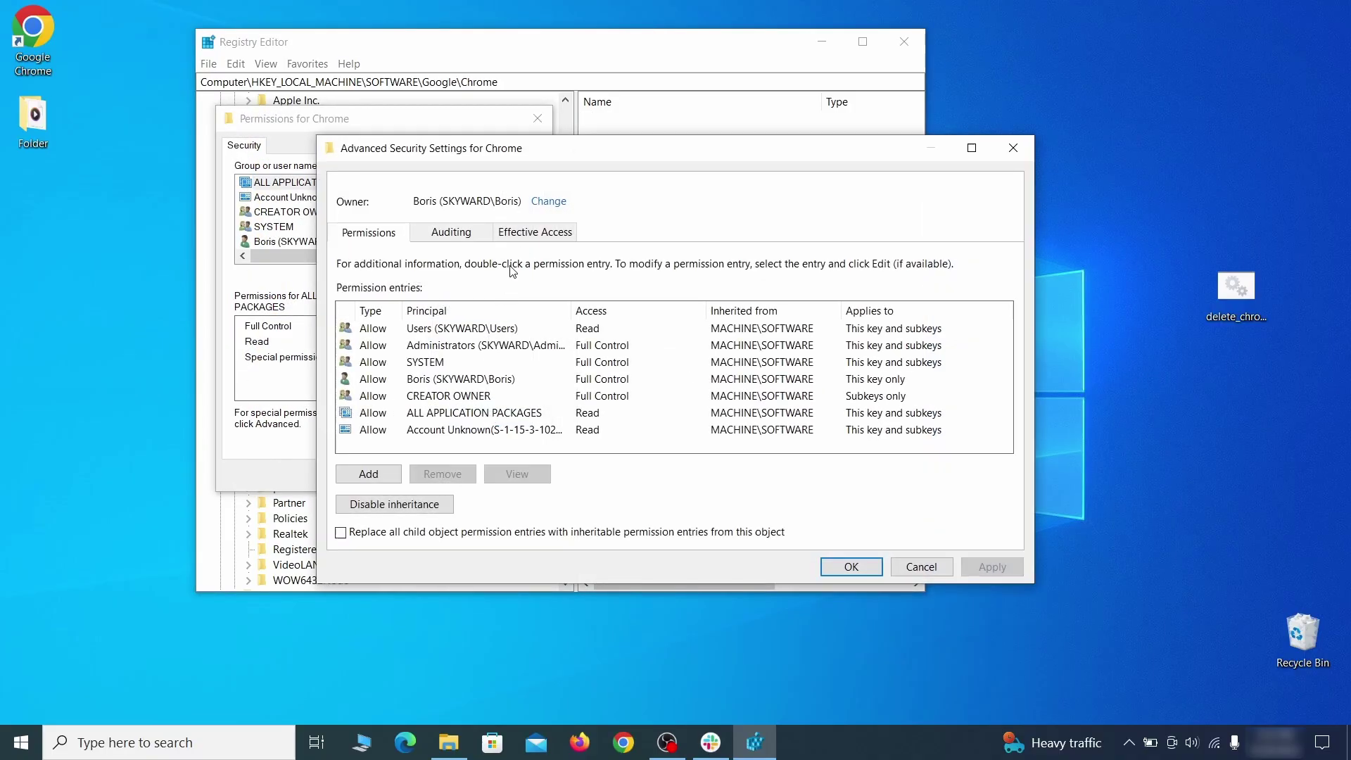
left_click(548, 202)
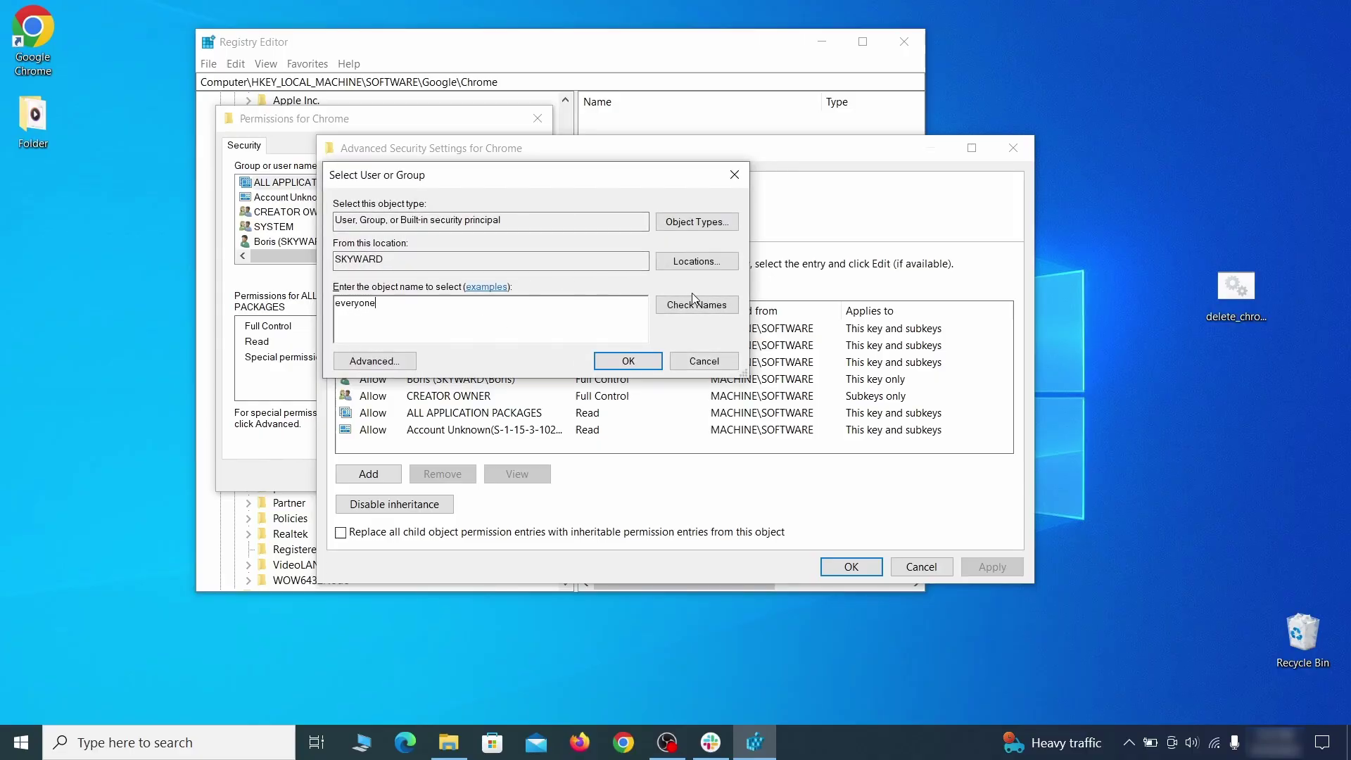
left_click(628, 360)
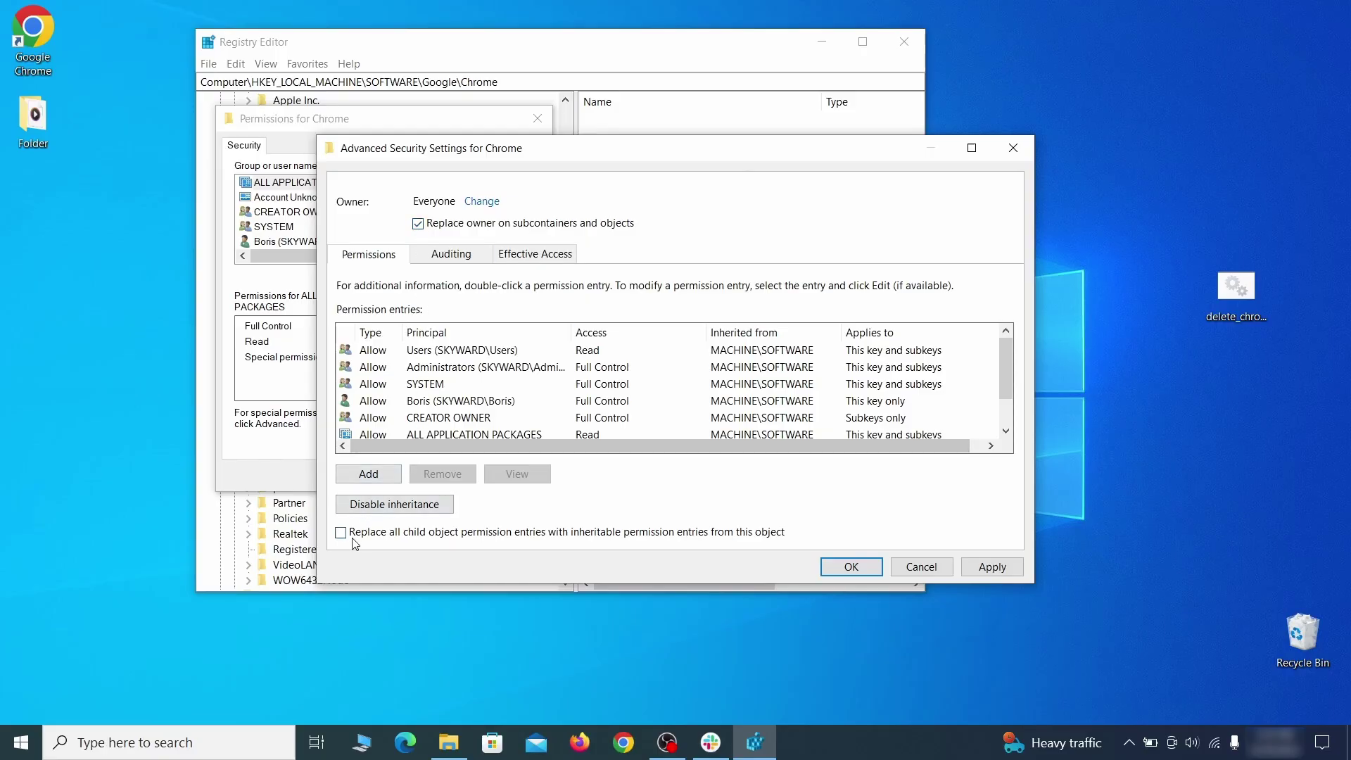
left_click(991, 568)
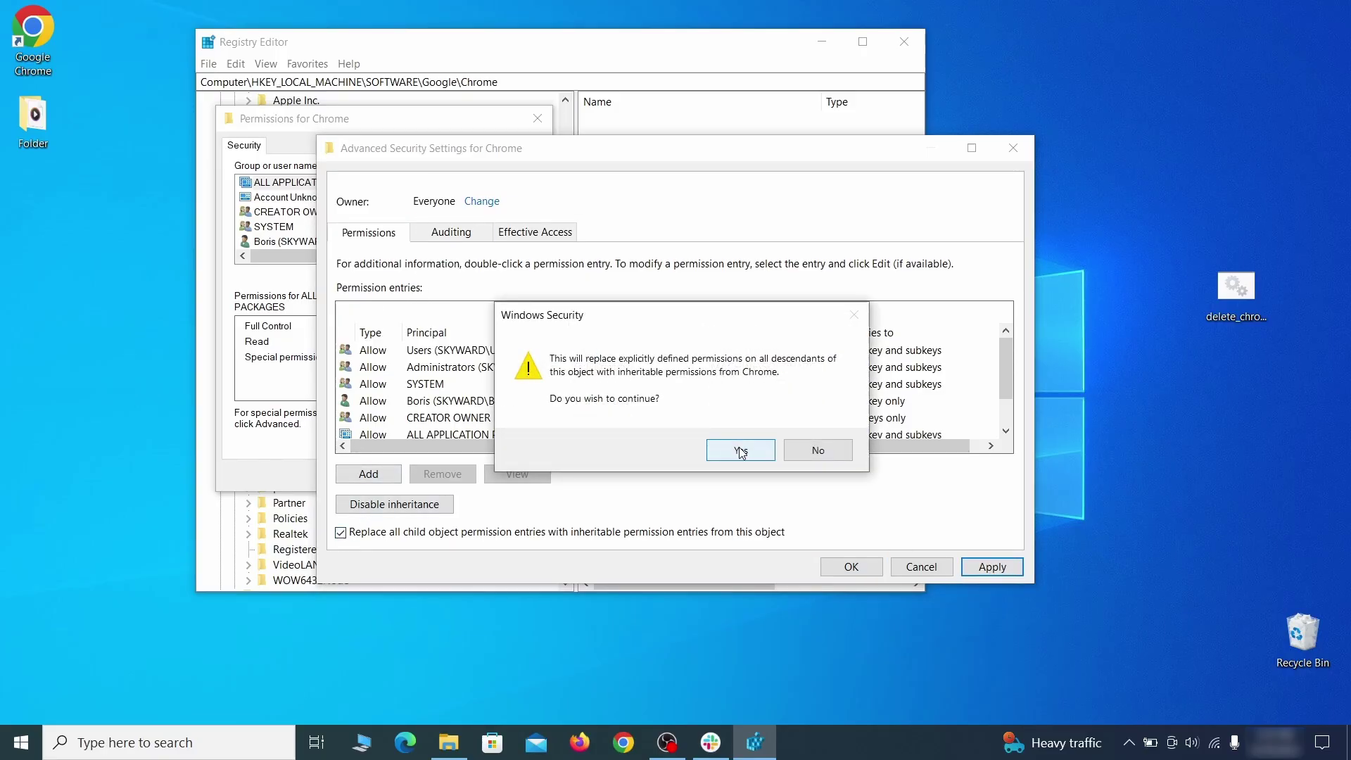
left_click(742, 449)
left_click(851, 567)
left_click(362, 473)
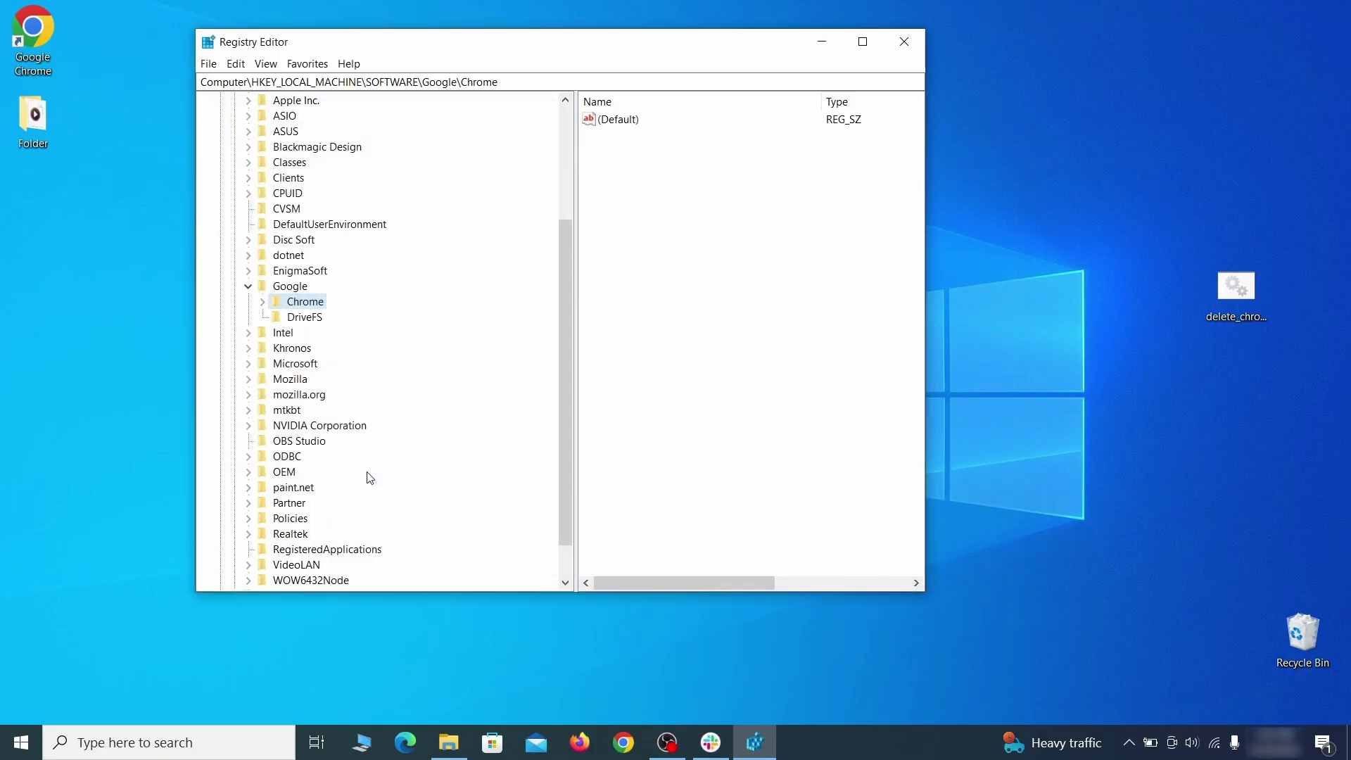
Delete the Google\Chrome registry key.
right_click(309, 302)
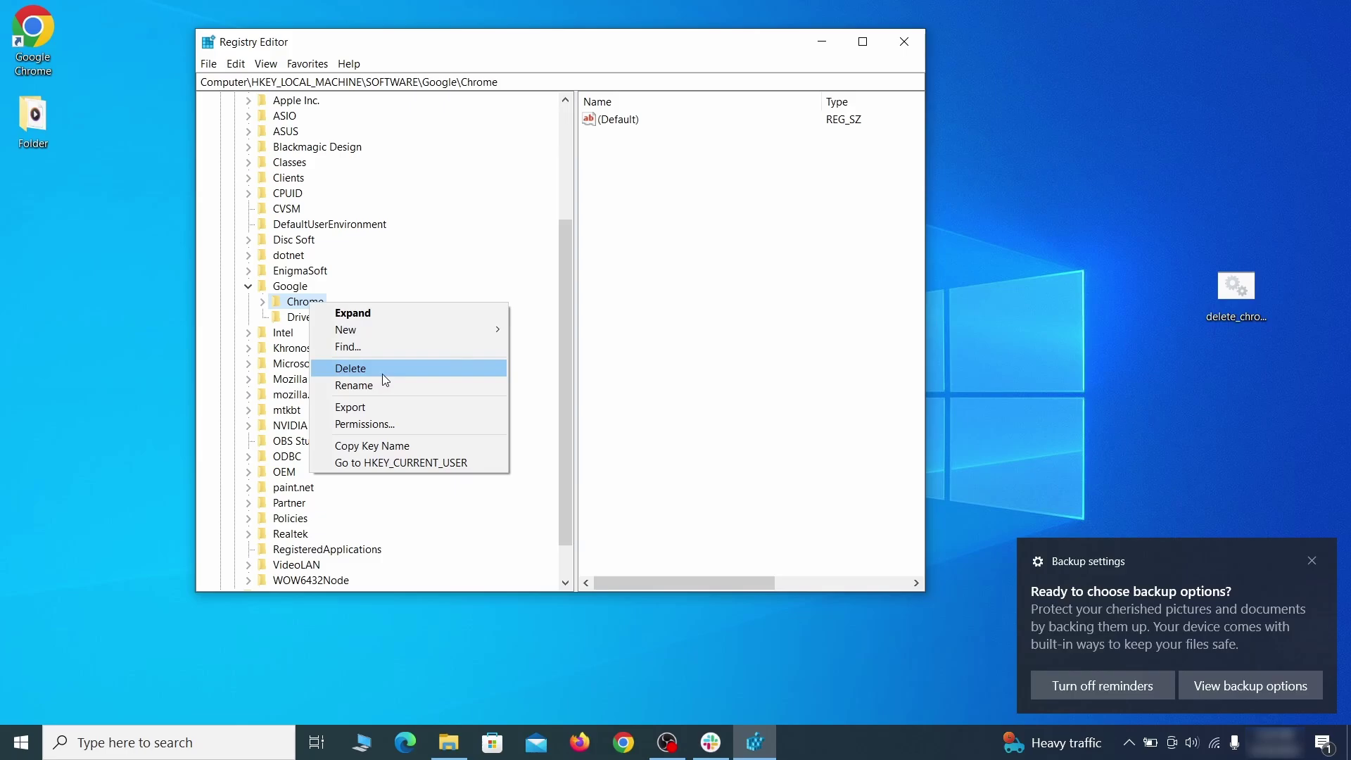
left_click(382, 373)
left_click(770, 371)
type("chrome polic")
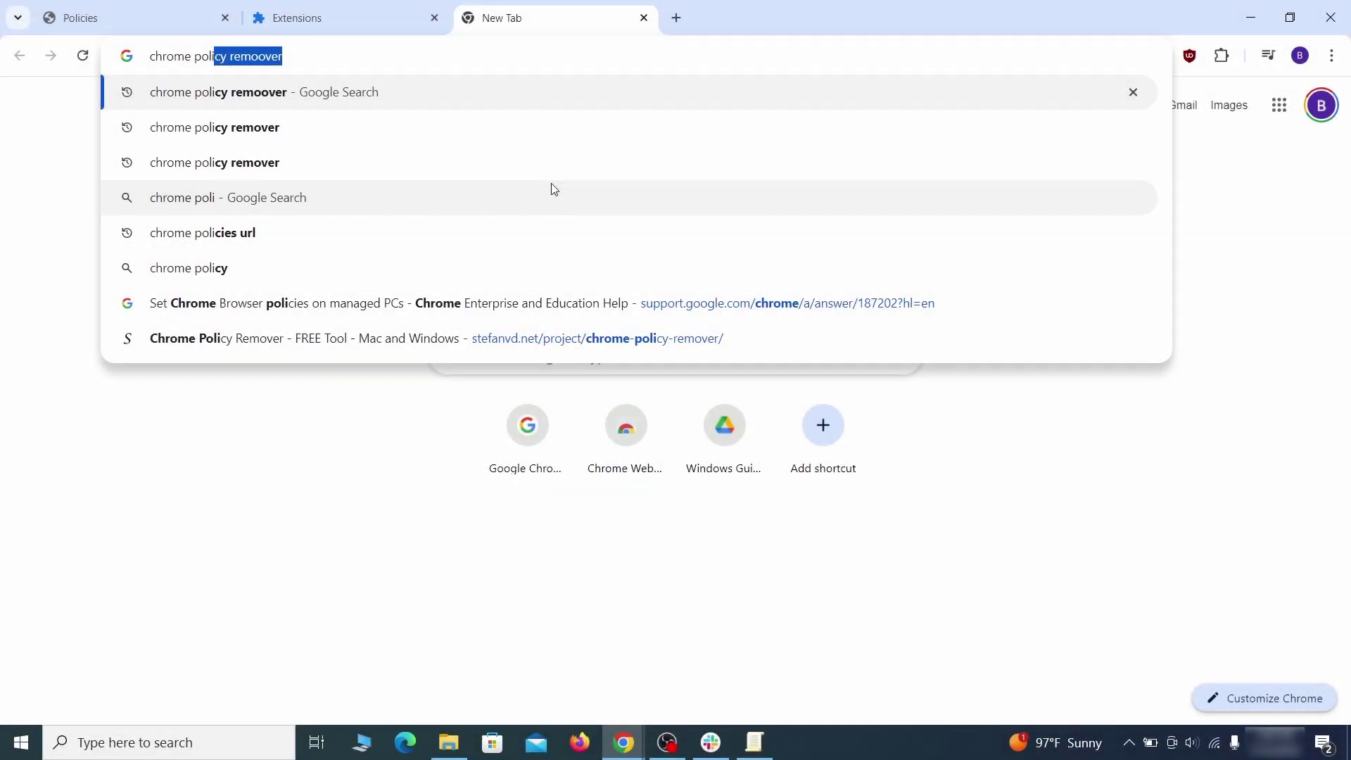
Find Chrome Policy Remover and run delete_chrome_policies as administrator despite the security warning.
type("y rem")
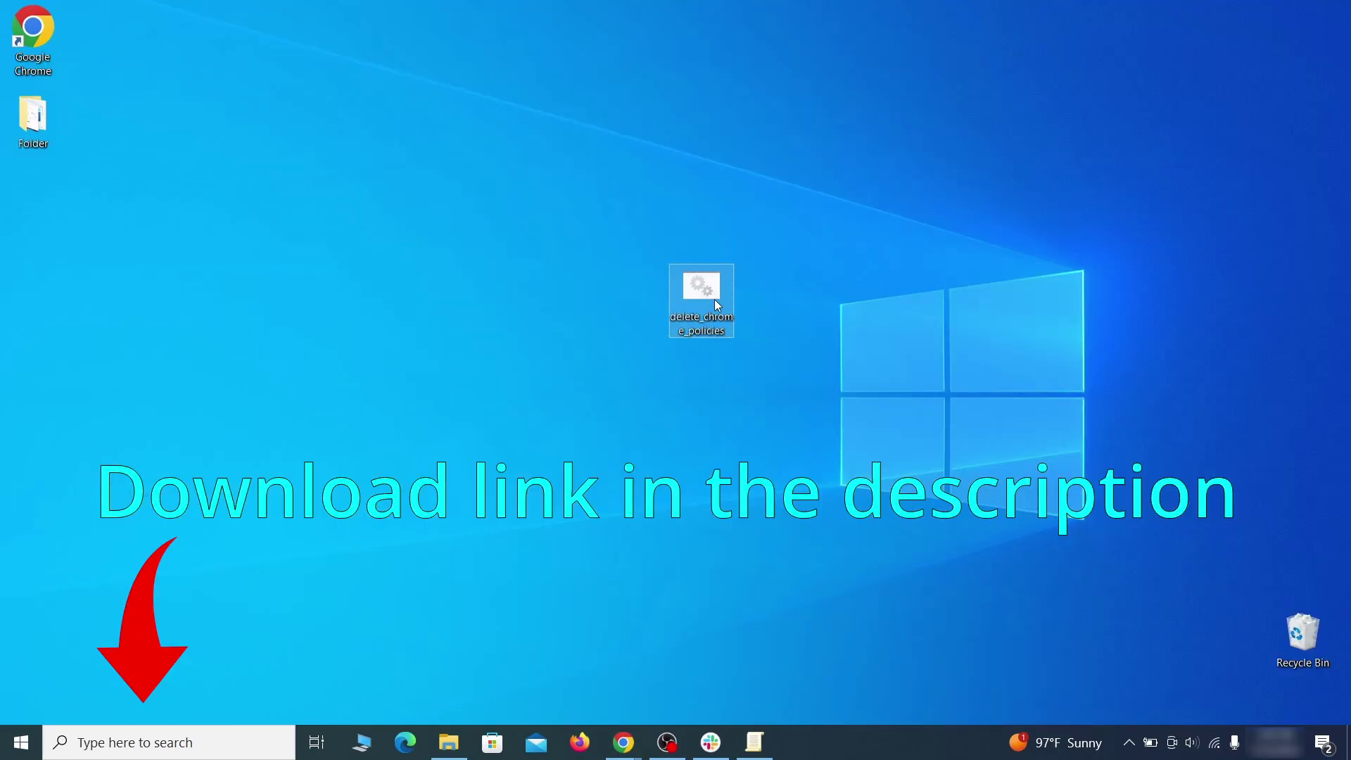
right_click(718, 289)
left_click(802, 359)
left_click(495, 246)
left_click(736, 531)
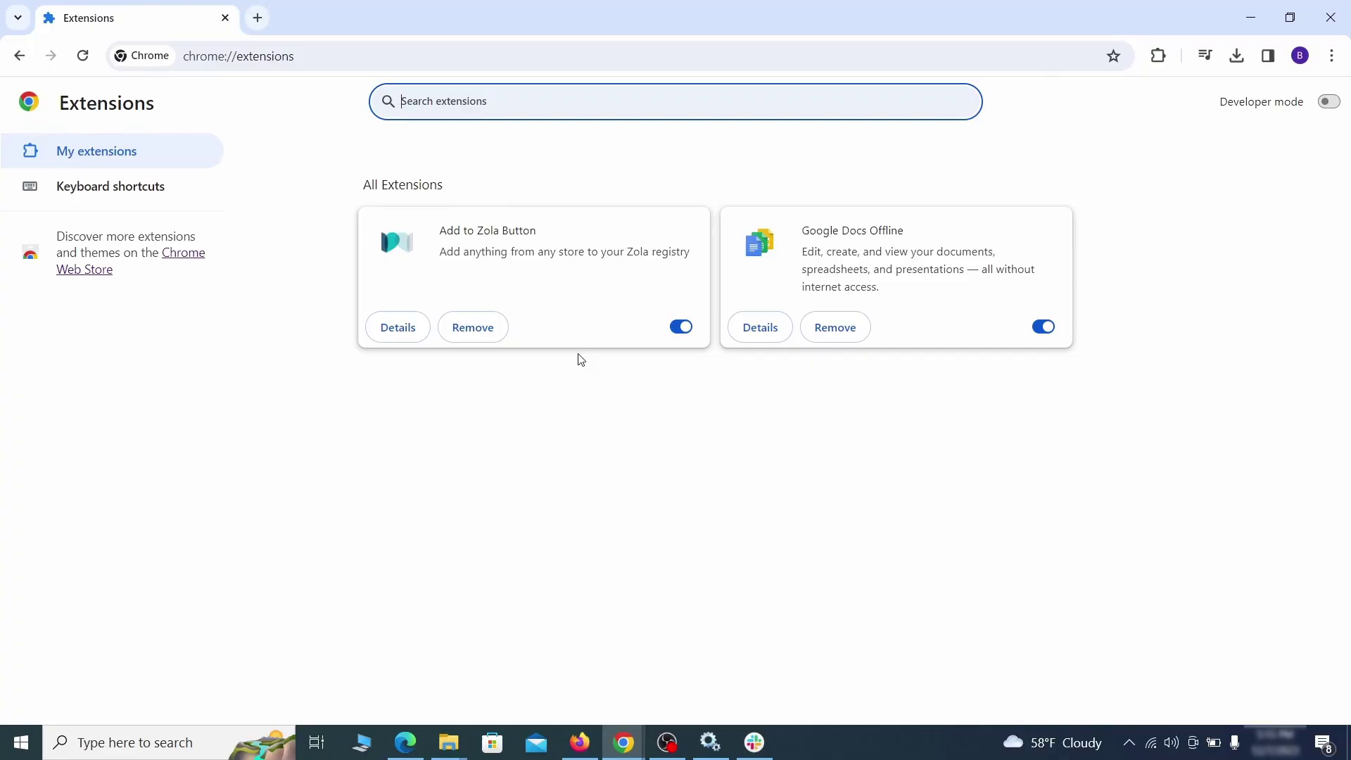
Turn off and remove the Add to Zola Button extension.
left_click(680, 327)
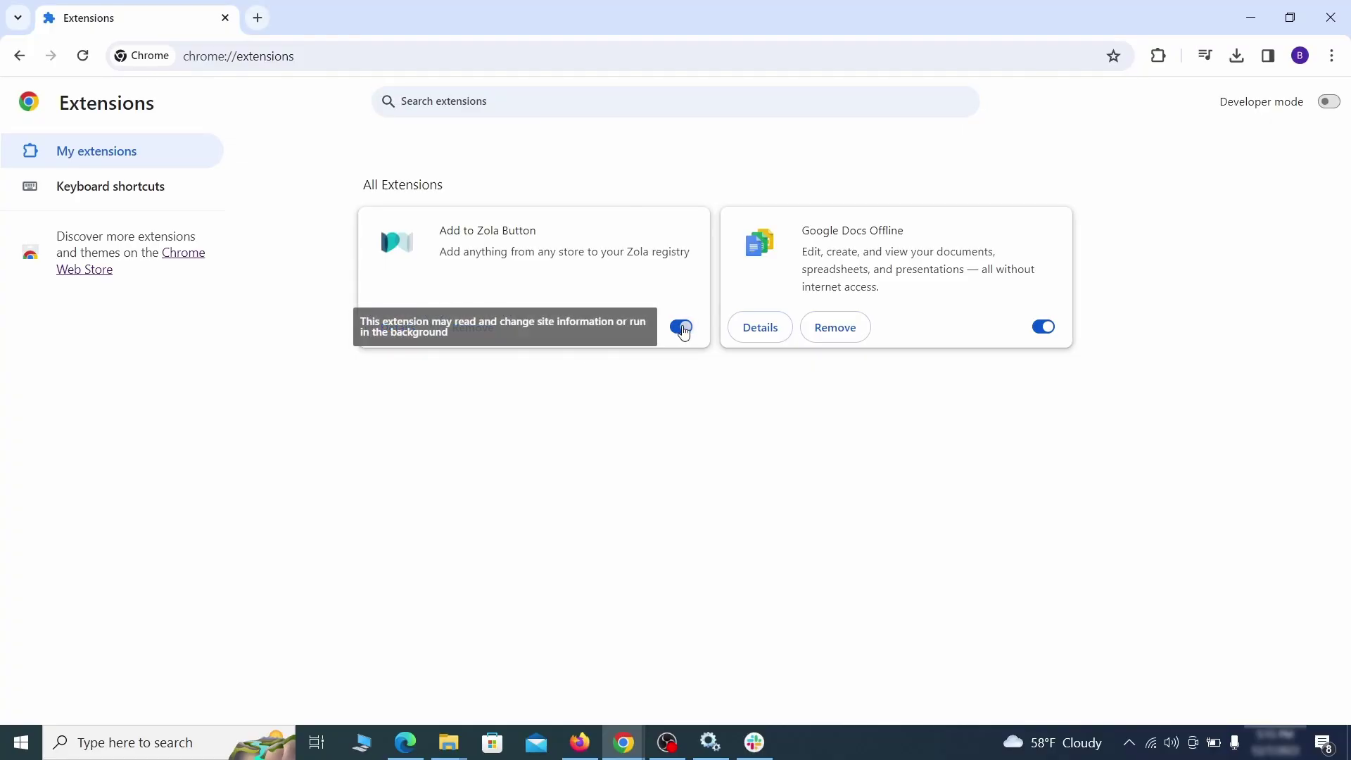
left_click(492, 336)
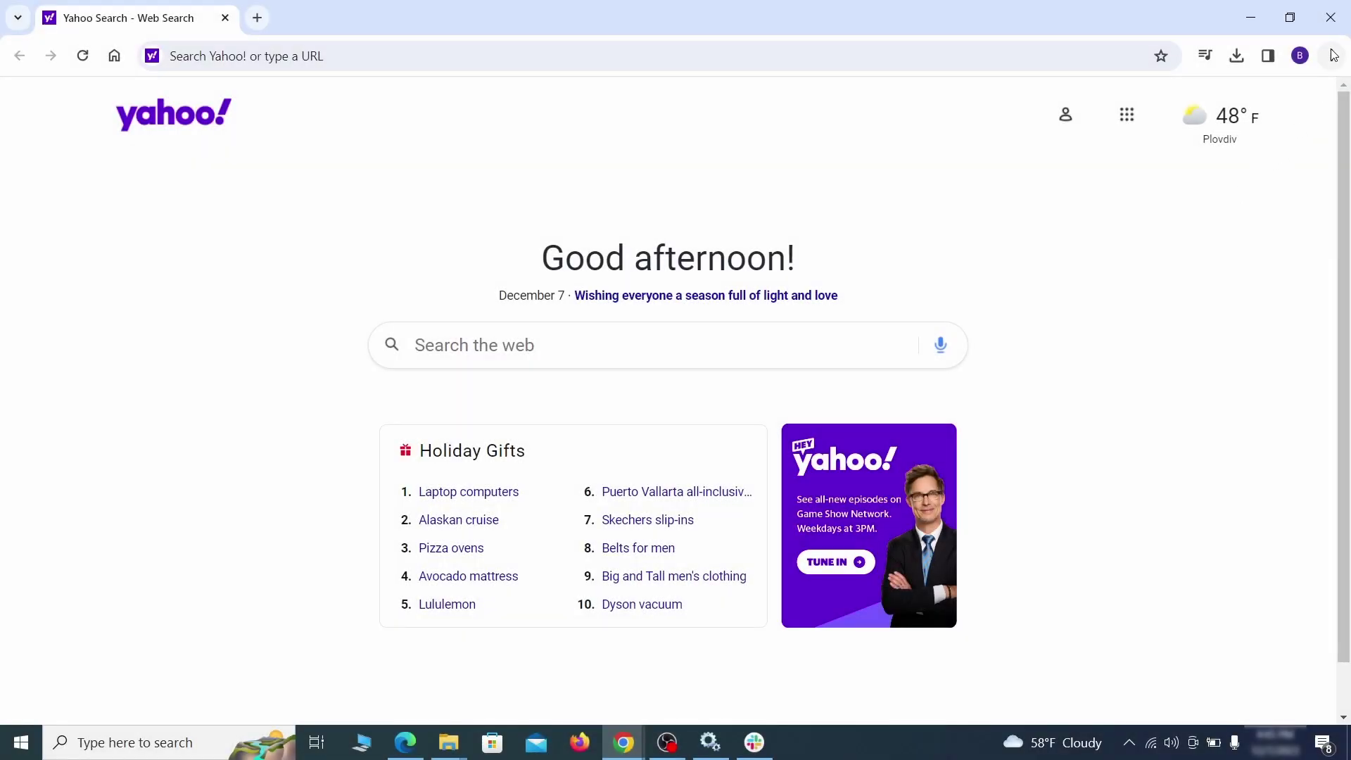
left_click(1332, 55)
left_click(1112, 639)
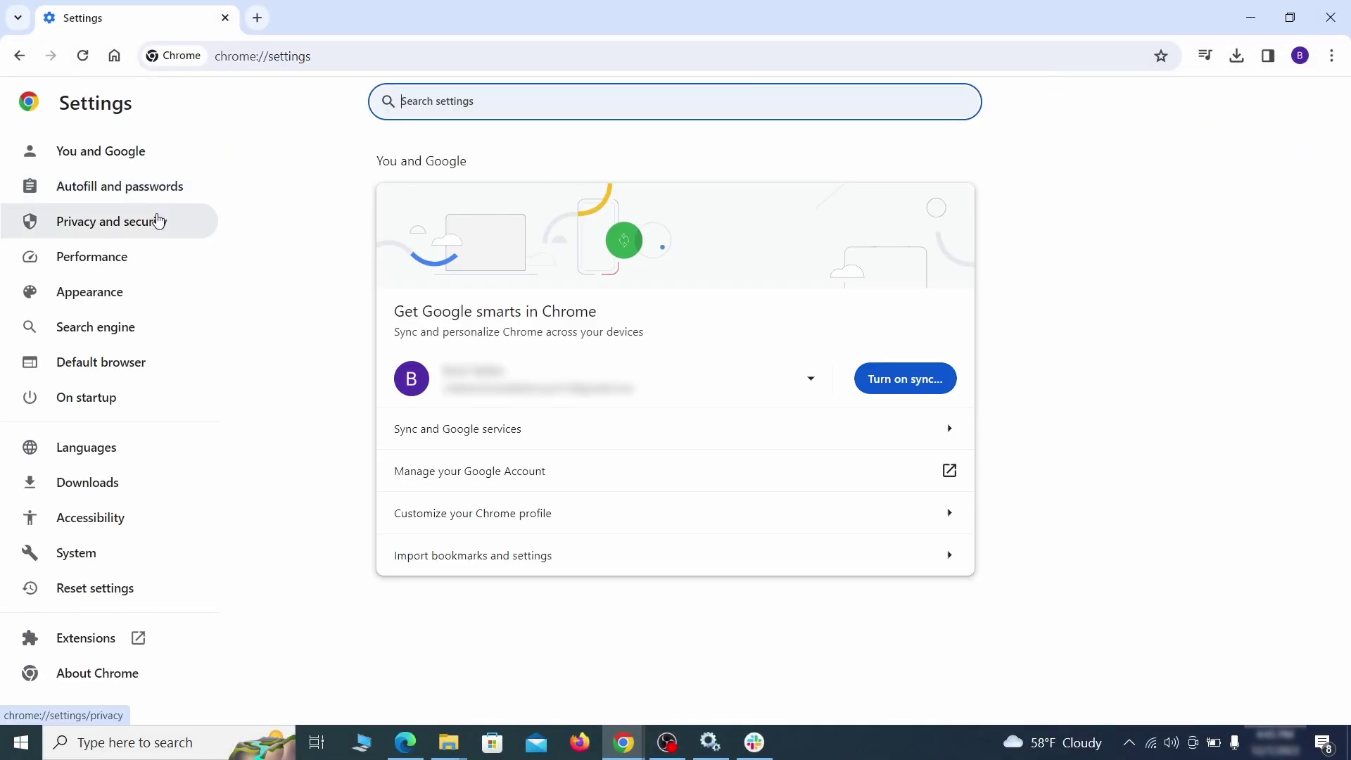
Clear recent browsing data from Privacy and security settings.
left_click(159, 221)
scroll(1064, 459, "down", 2)
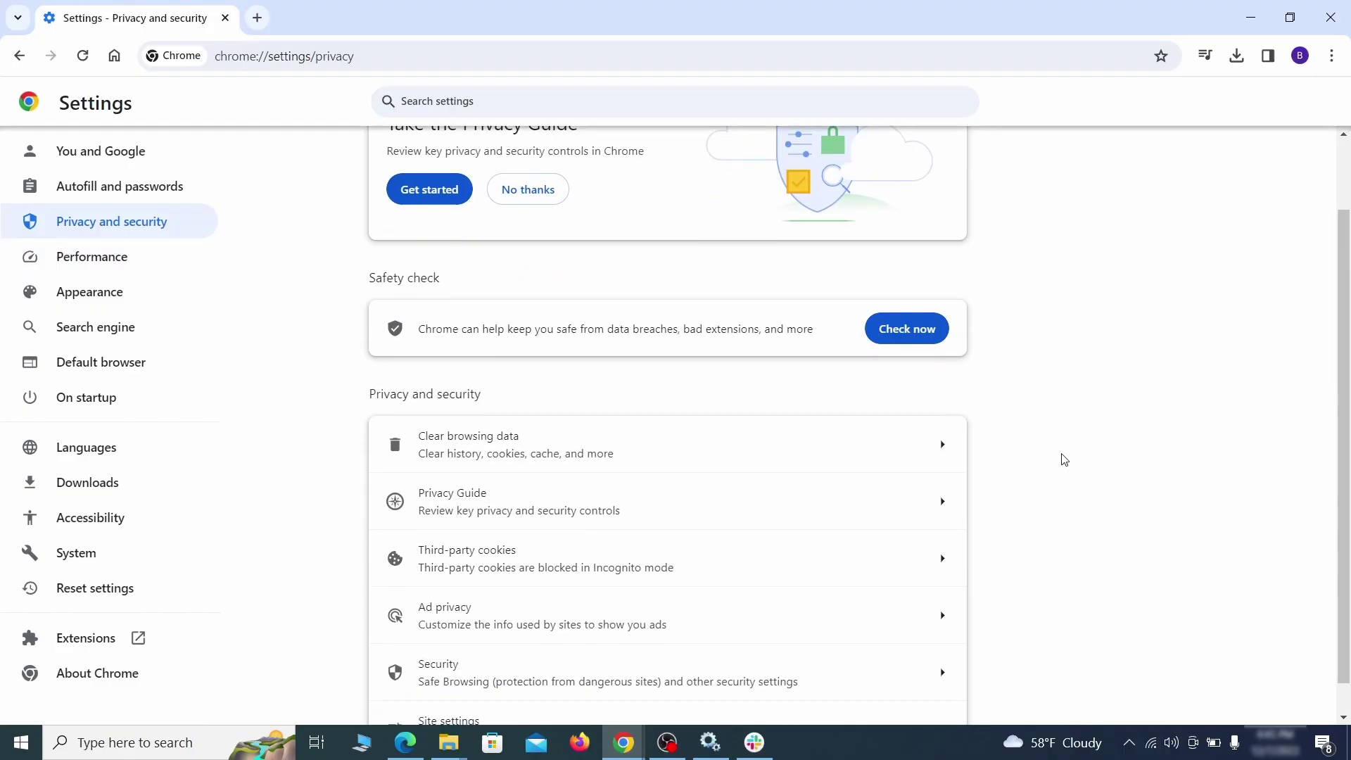
left_click(881, 452)
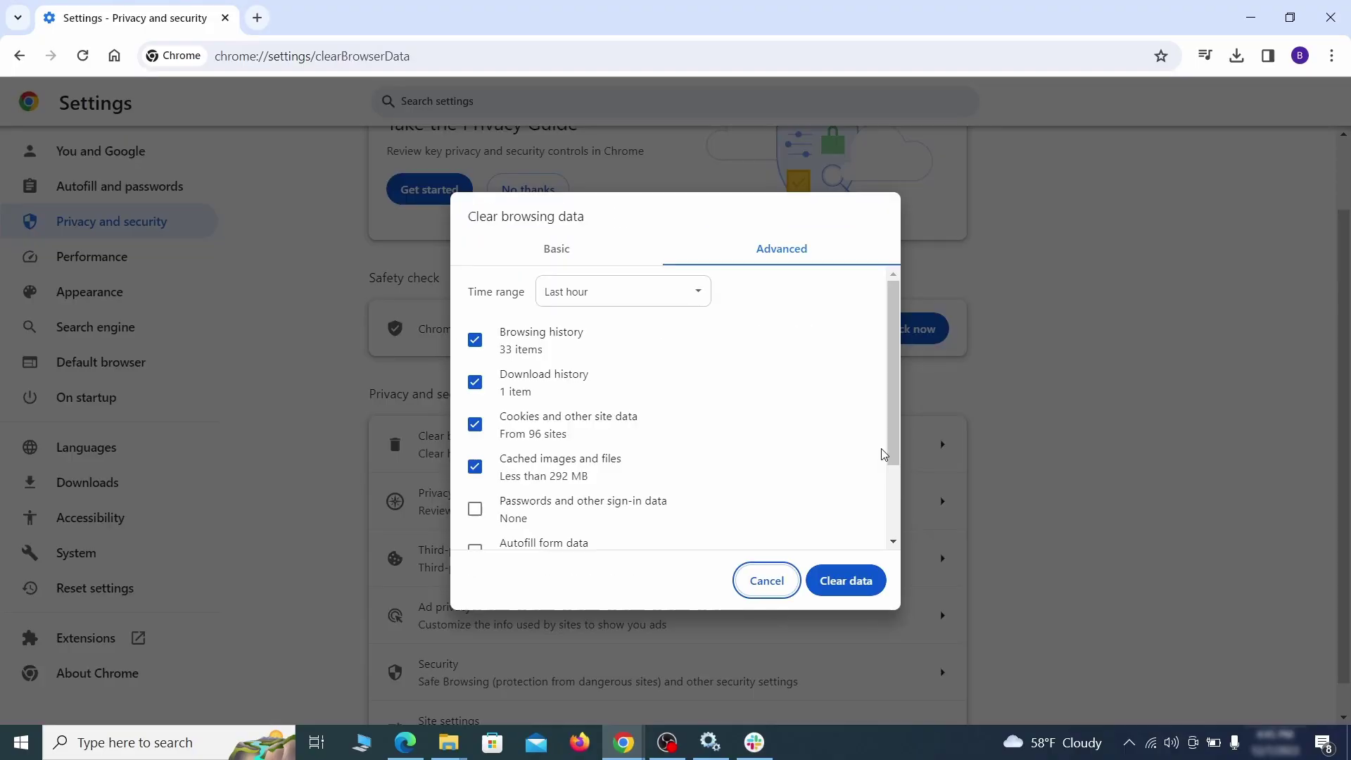
left_click(591, 252)
left_click(753, 252)
scroll(483, 493, "down", 3)
left_click(857, 584)
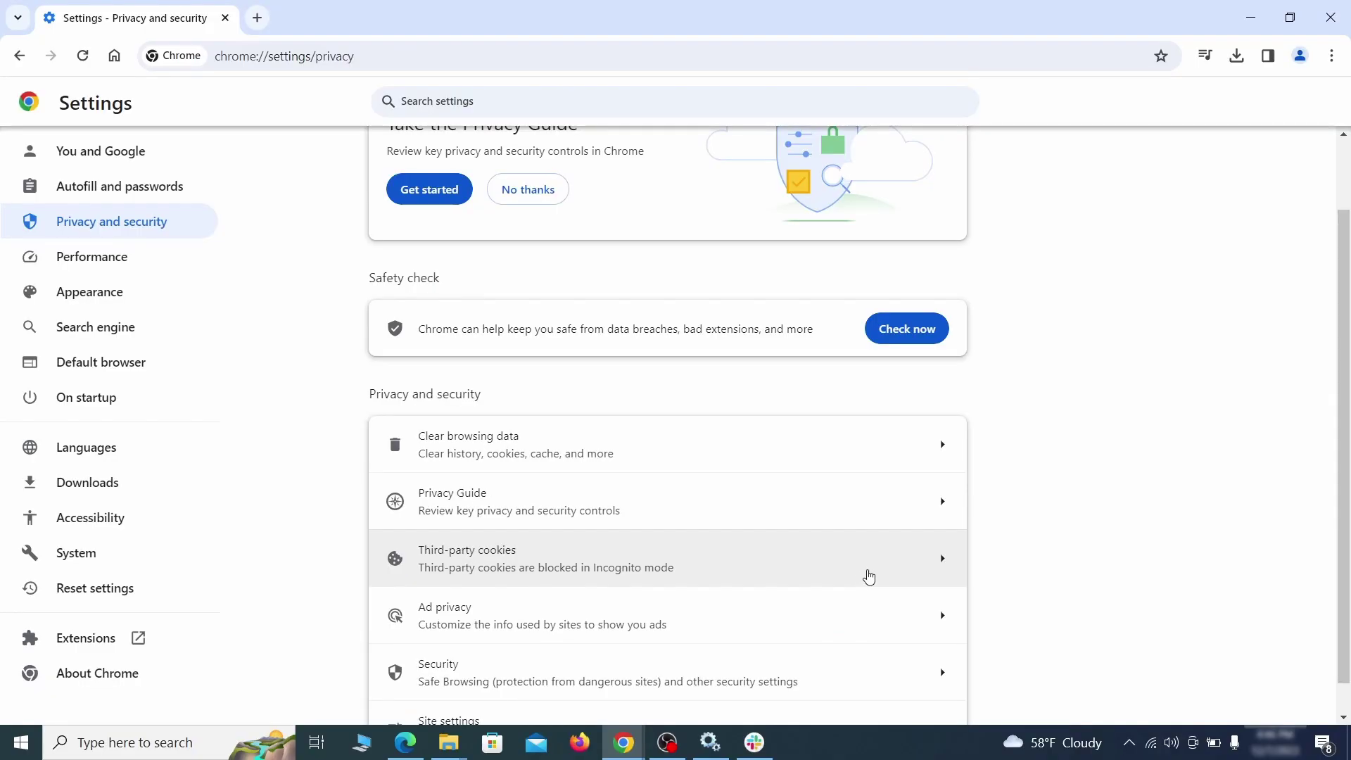
Revoke ExampleRougeURL.com's permission to send notifications.
scroll(1016, 462, "down", 1)
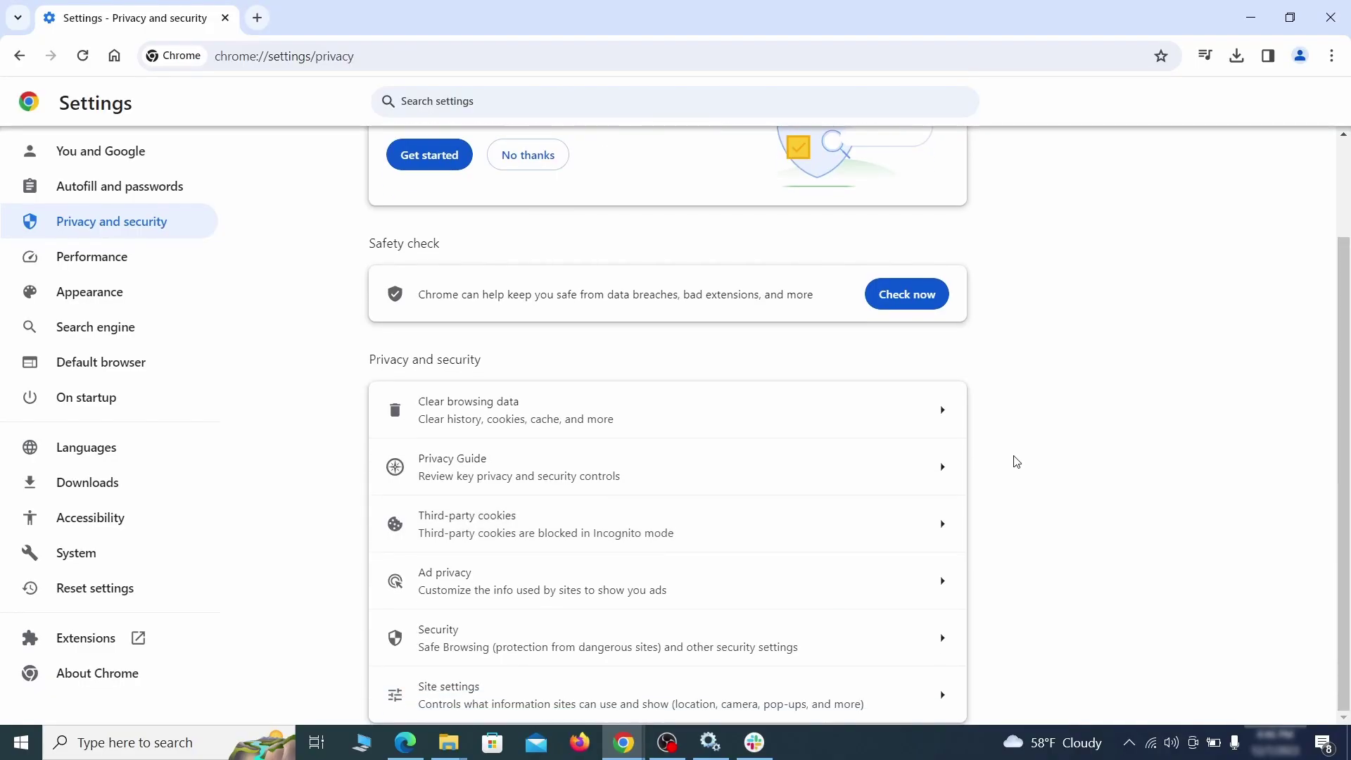
left_click(654, 686)
scroll(956, 440, "down", 3)
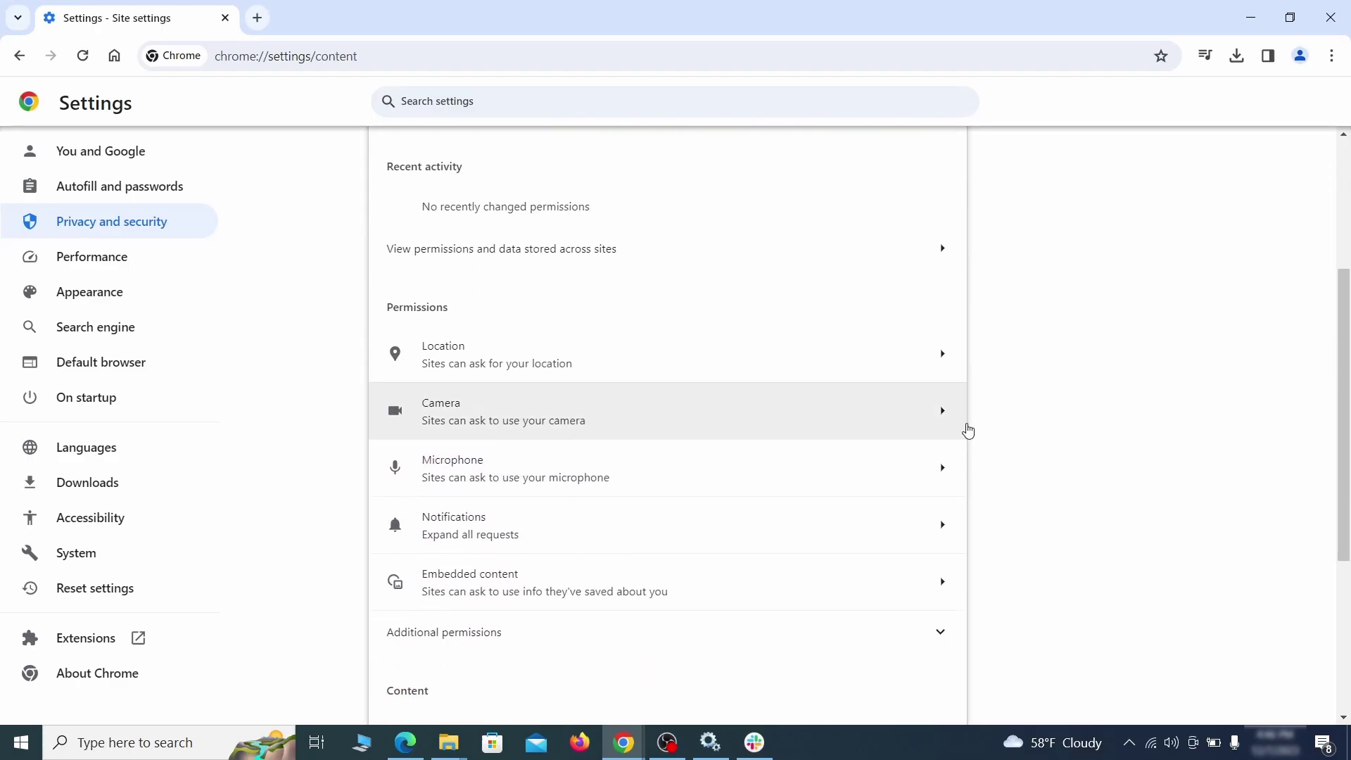
scroll(978, 419, "down", 1)
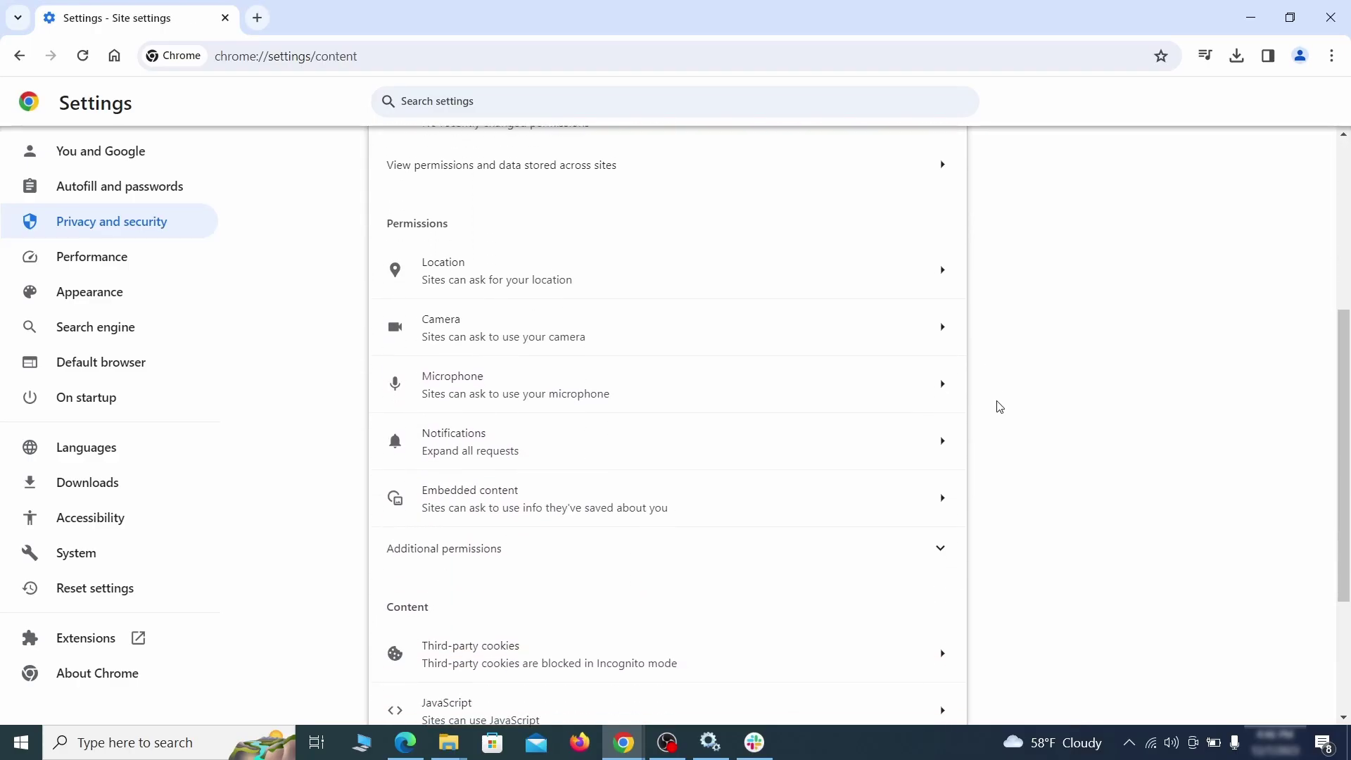
left_click(679, 274)
left_click(938, 660)
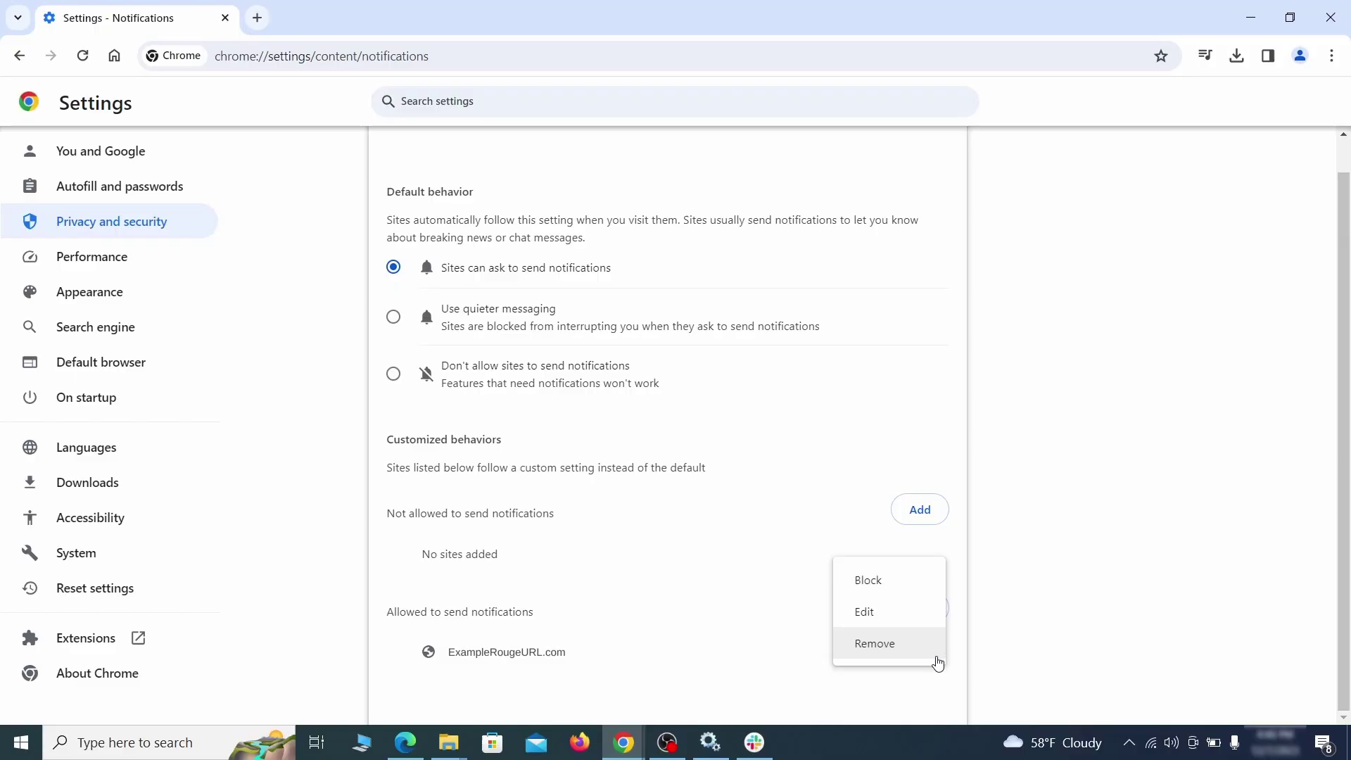
left_click(891, 652)
Review third-party cookie settings, where ExampleRougeURL.com is listed as allowed.
key("alt+Left")
scroll(733, 476, "down", 2)
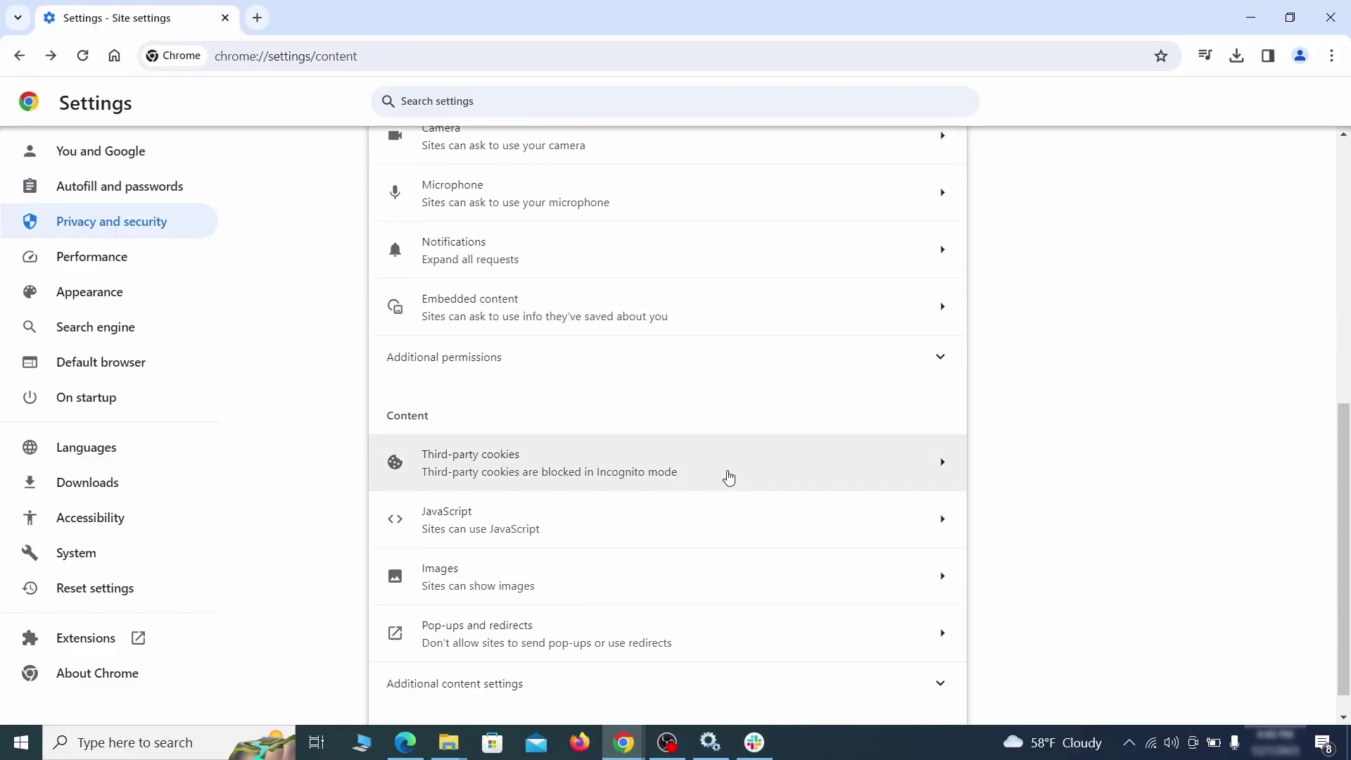
left_click(725, 474)
scroll(735, 493, "down", 2)
scroll(743, 519, "down", 3)
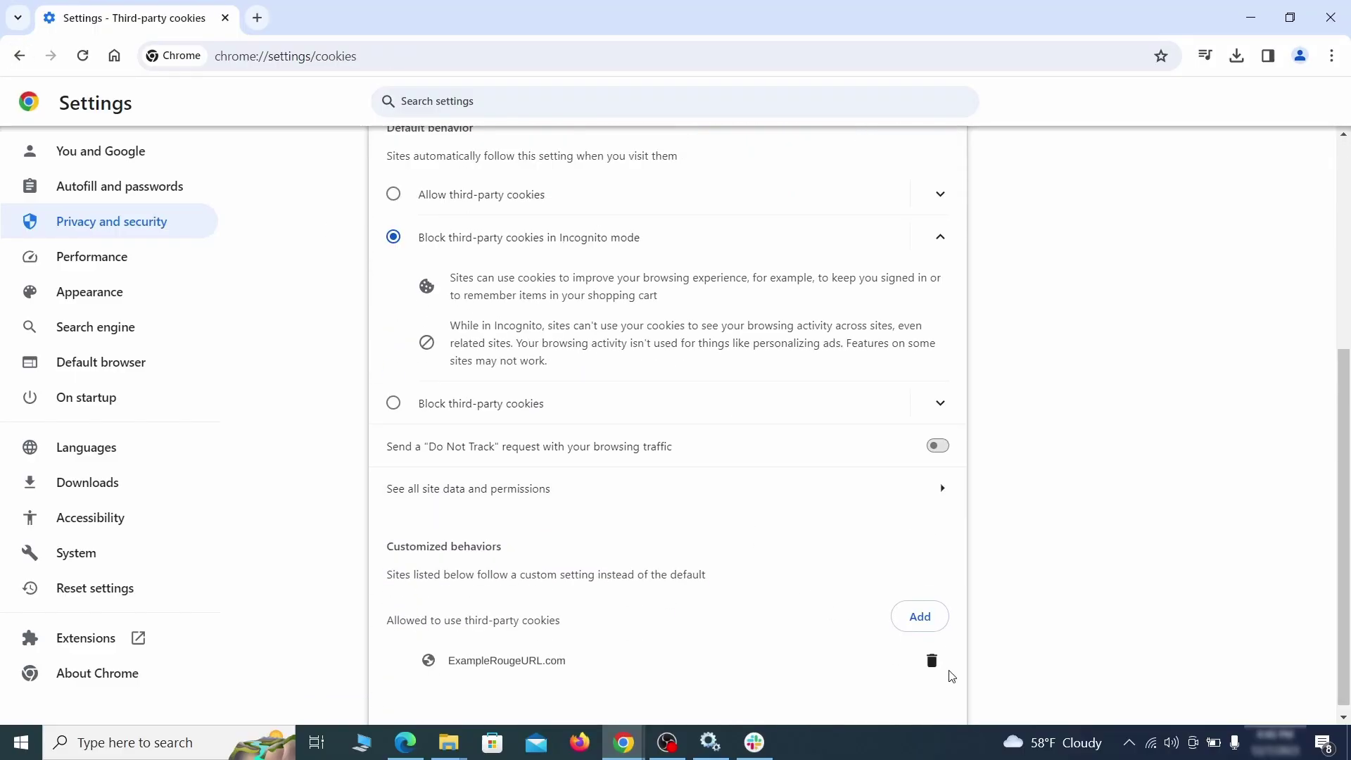
Delete the ExampleRougeURL.com site search from the search engine list.
left_click(90, 292)
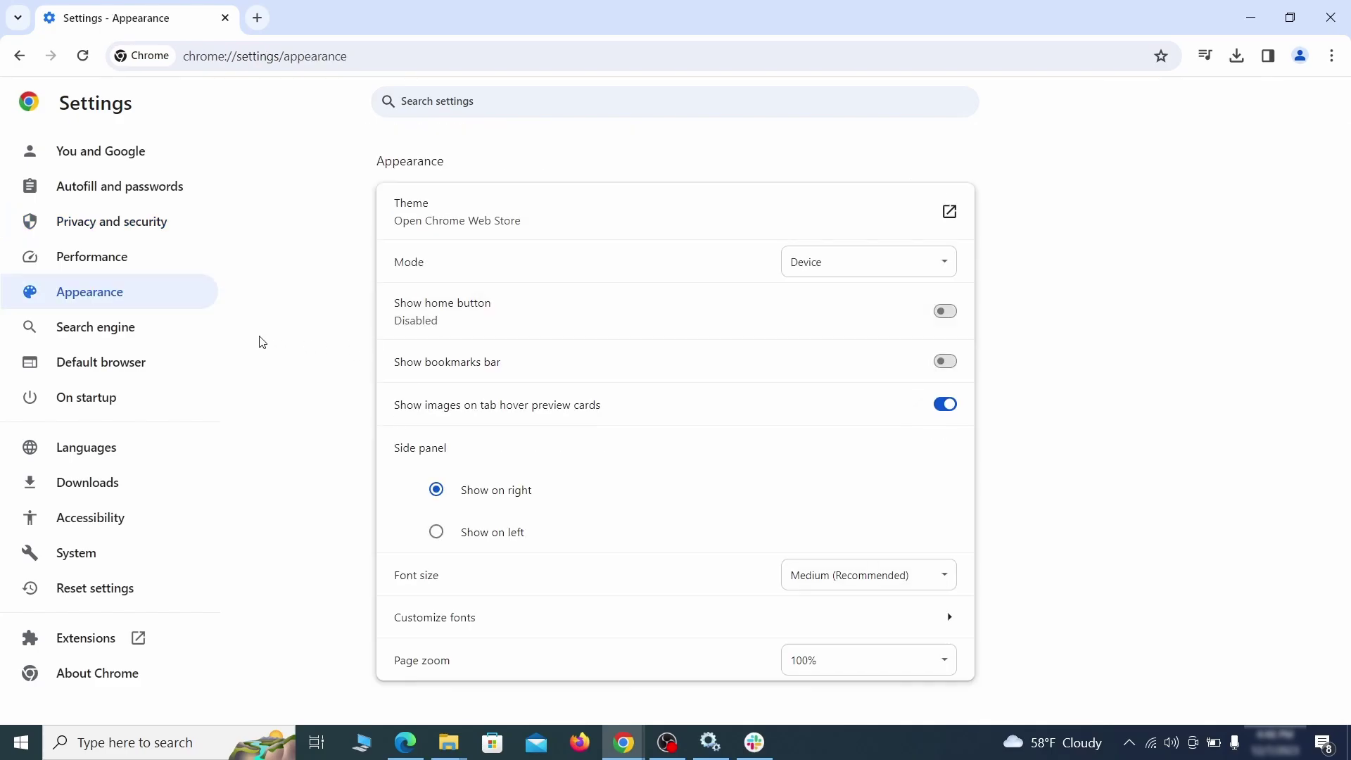
left_click(142, 329)
left_click(870, 263)
scroll(871, 365, "down", 8)
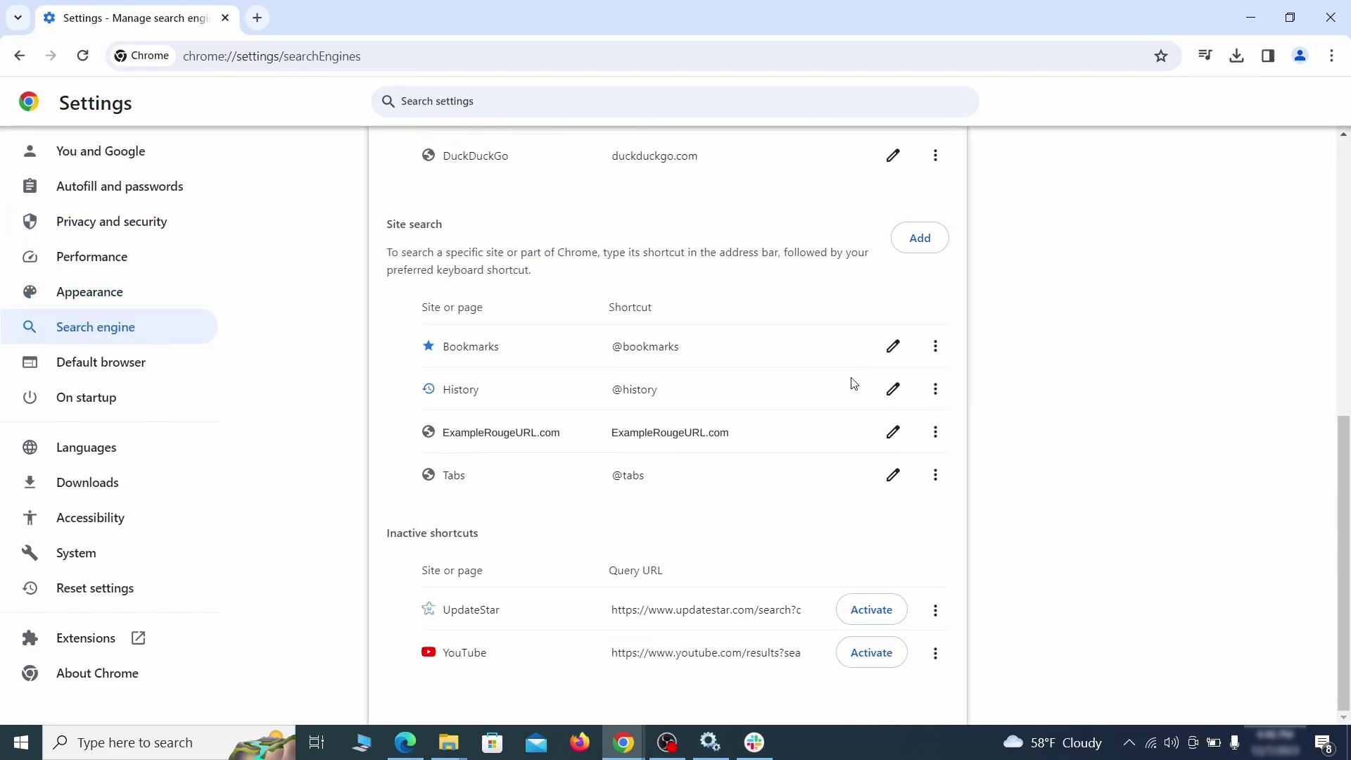
left_click(936, 434)
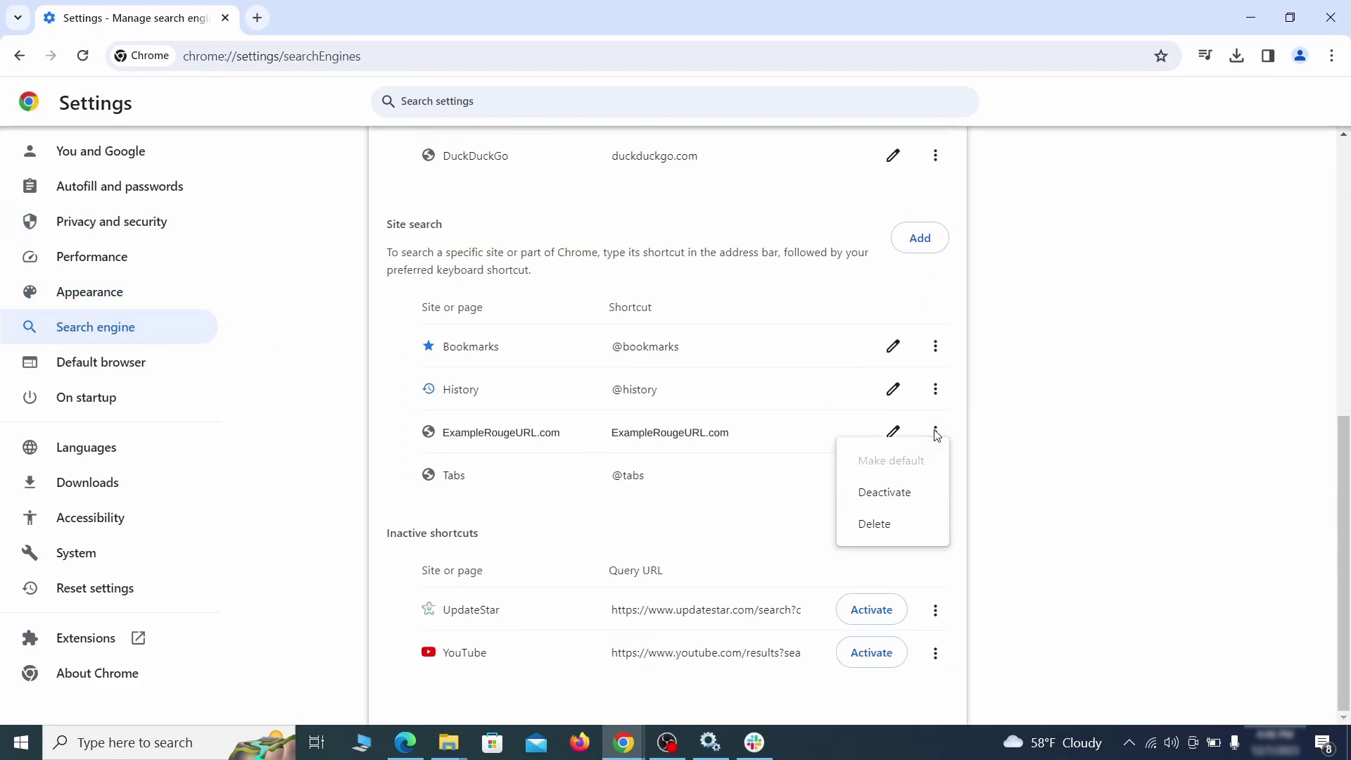
left_click(877, 526)
key("alt+Left")
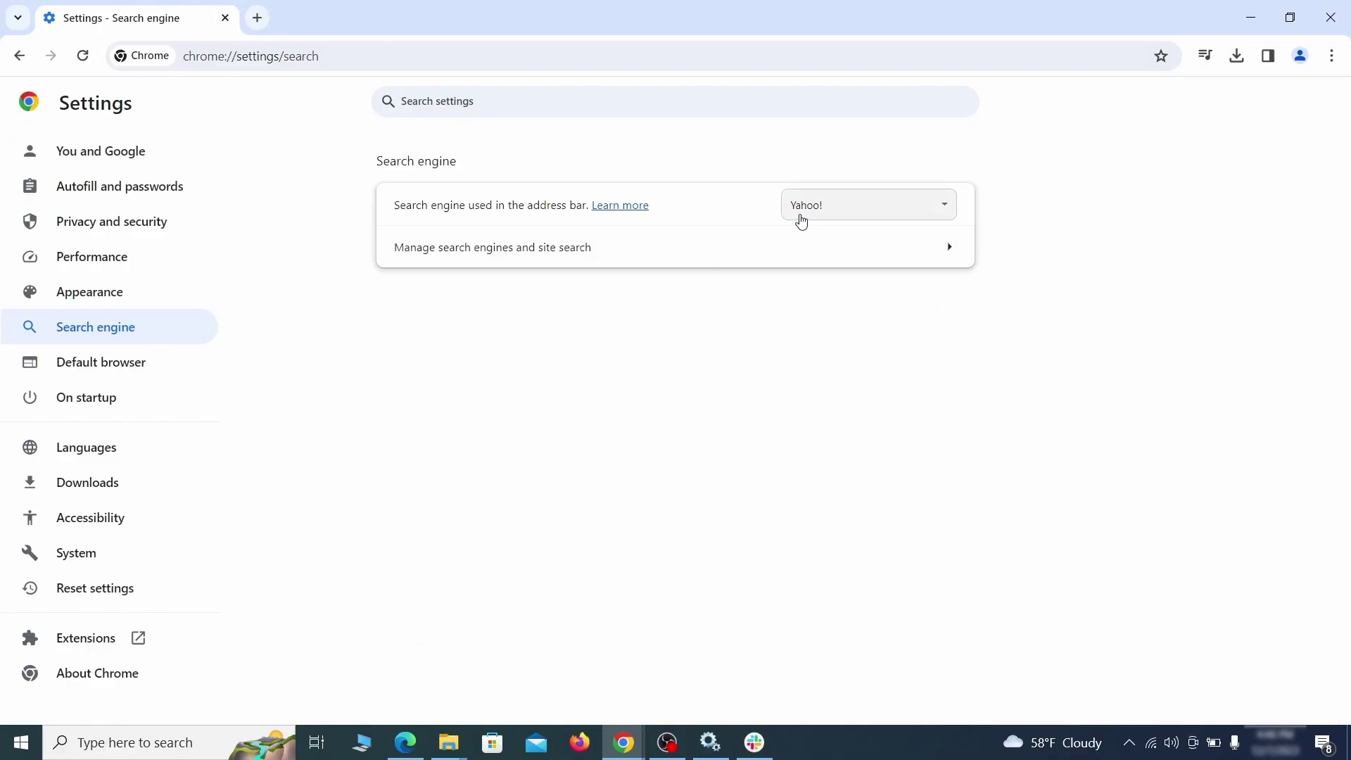
Set Google as the default search engine.
left_click(922, 211)
left_click(887, 228)
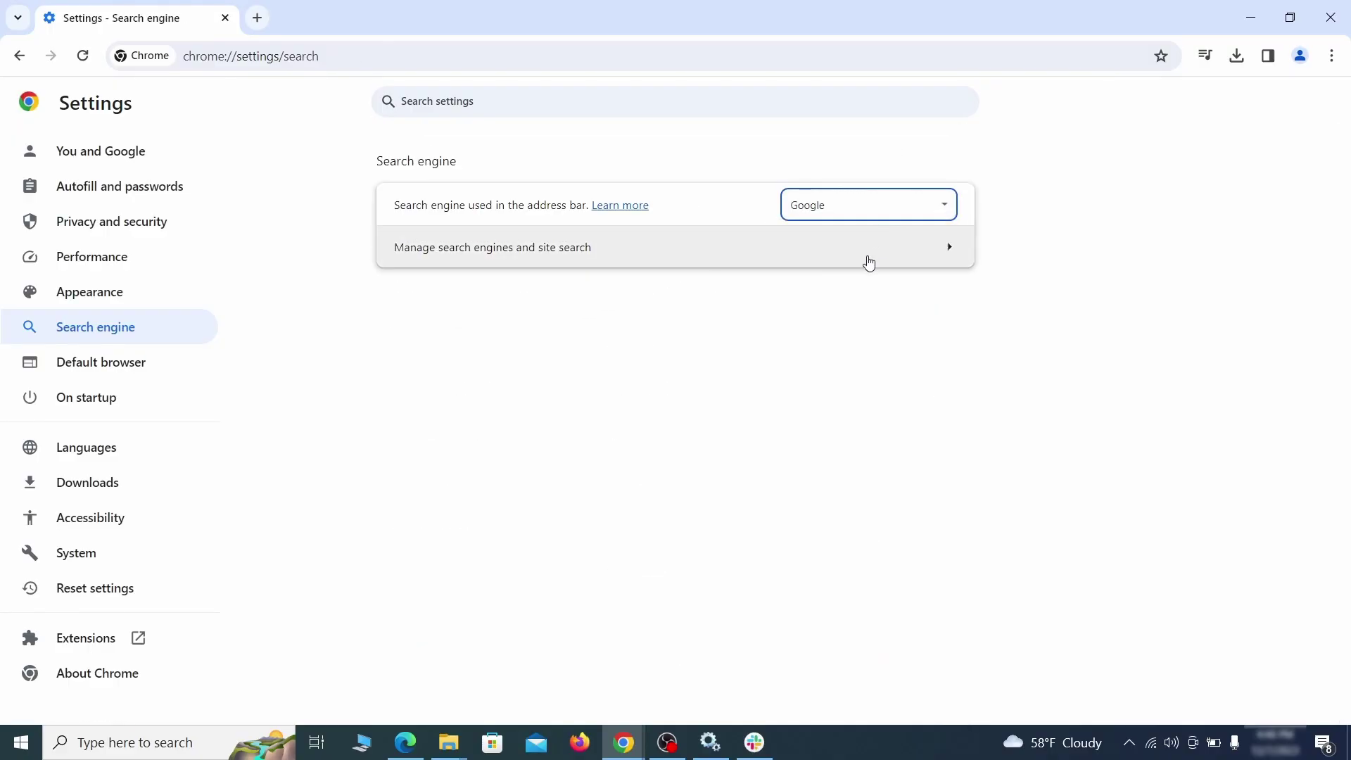
left_click(869, 261)
Remove ExampleRougeURL.com from the startup pages.
left_click(102, 396)
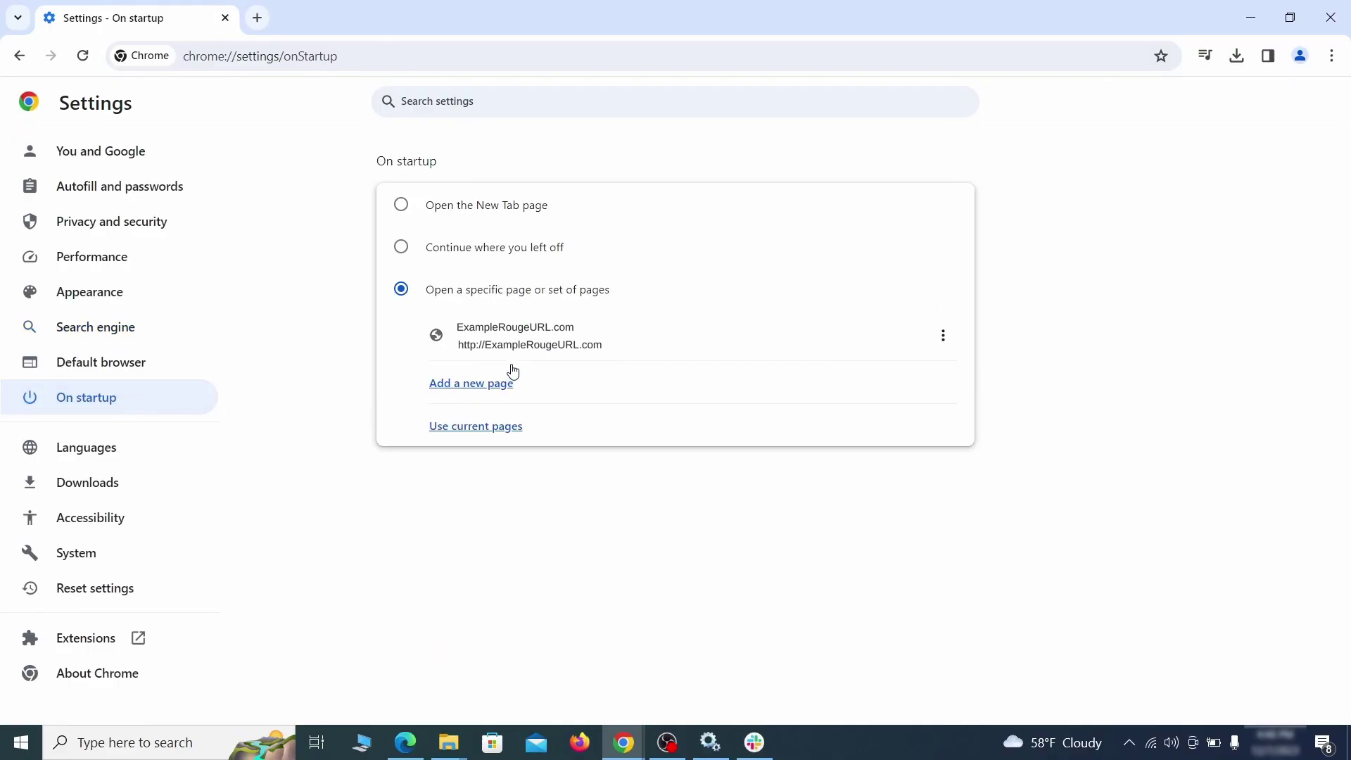
left_click(943, 336)
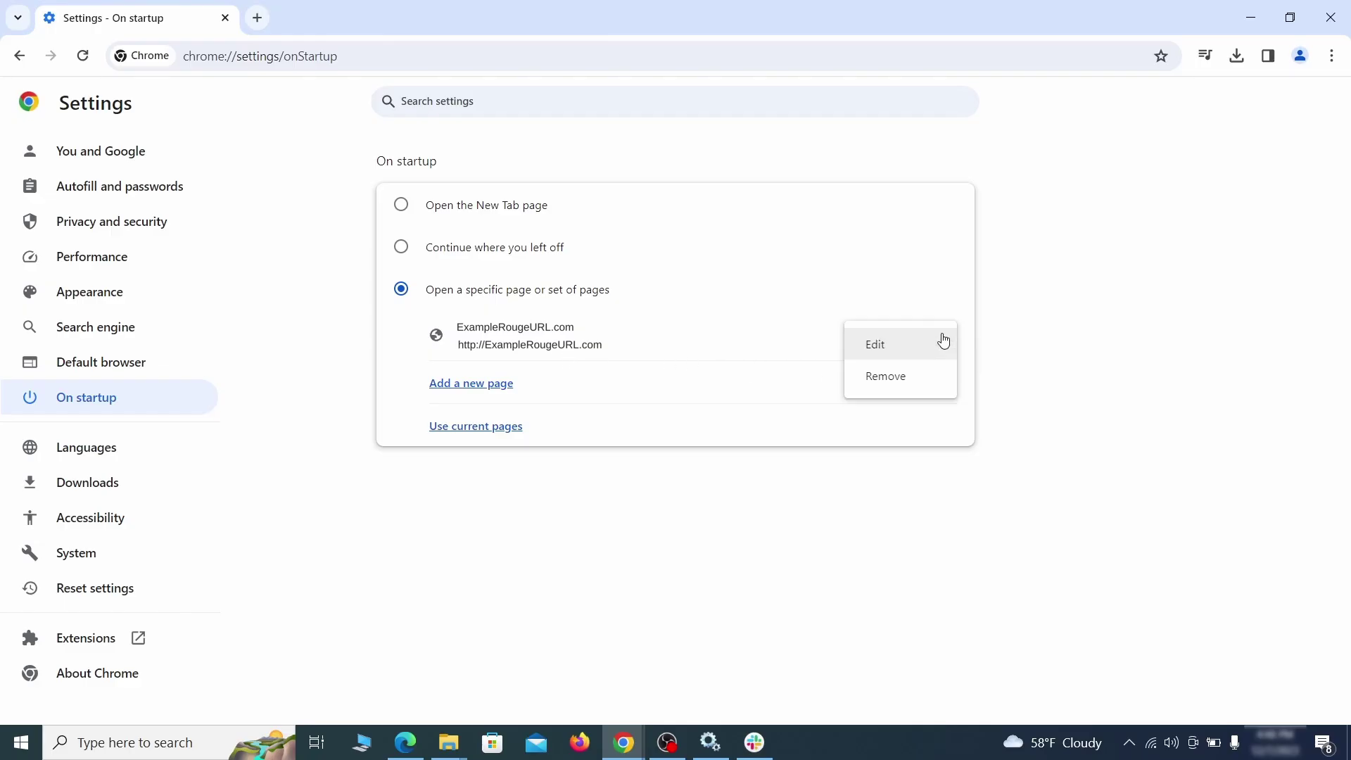
left_click(902, 379)
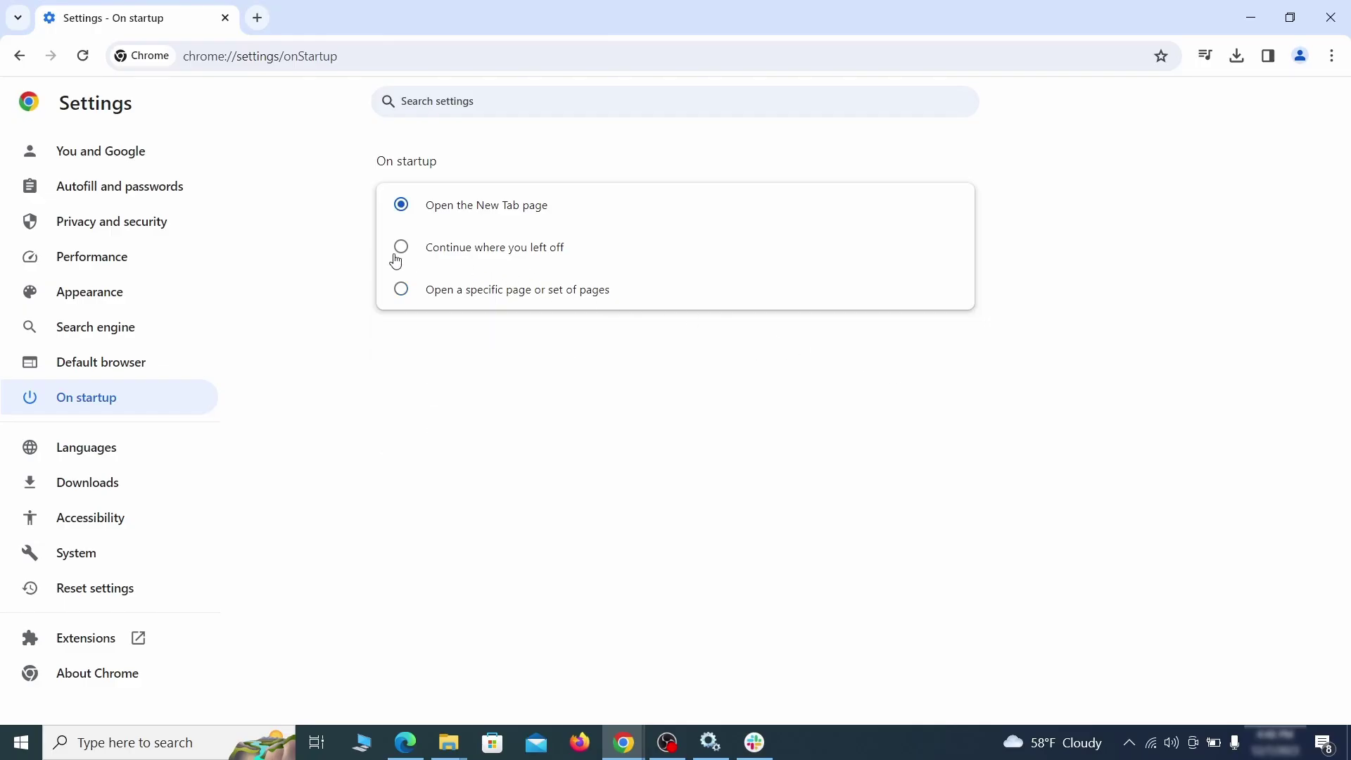